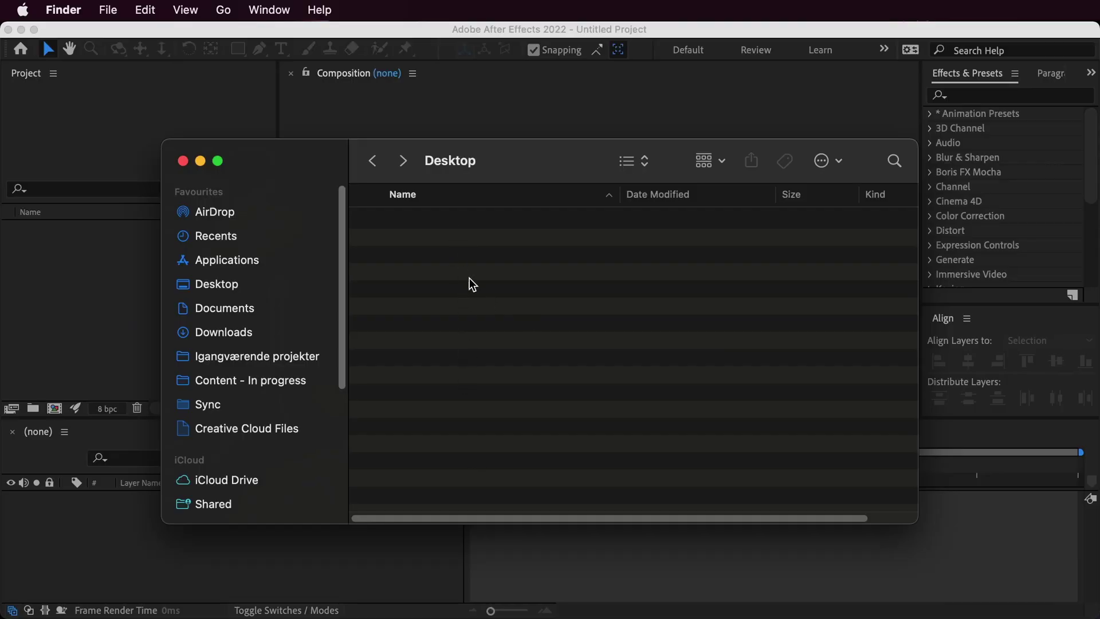
Create a Projects folder on the Desktop and, inside it, a folder named 0001 - Client - Project.
right_click(470, 279)
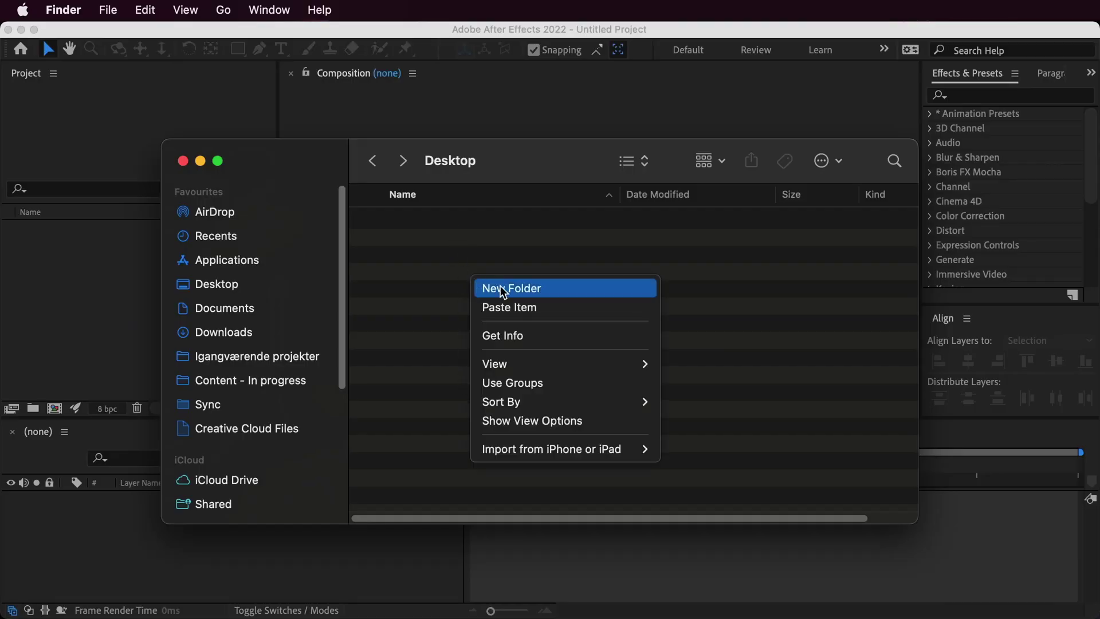
left_click(500, 290)
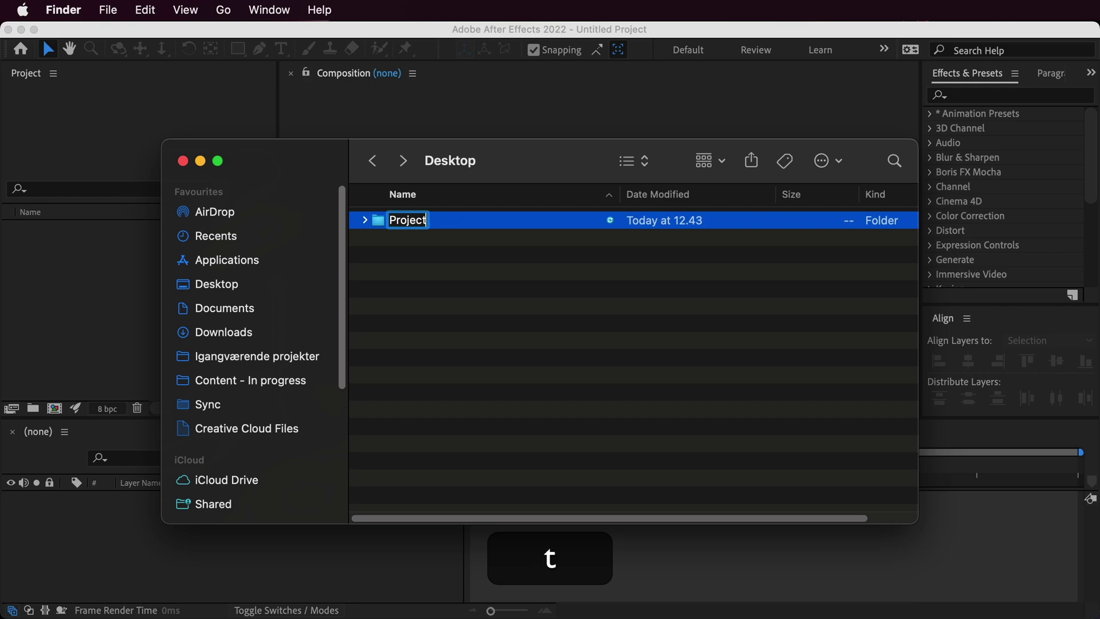
double_click(454, 222)
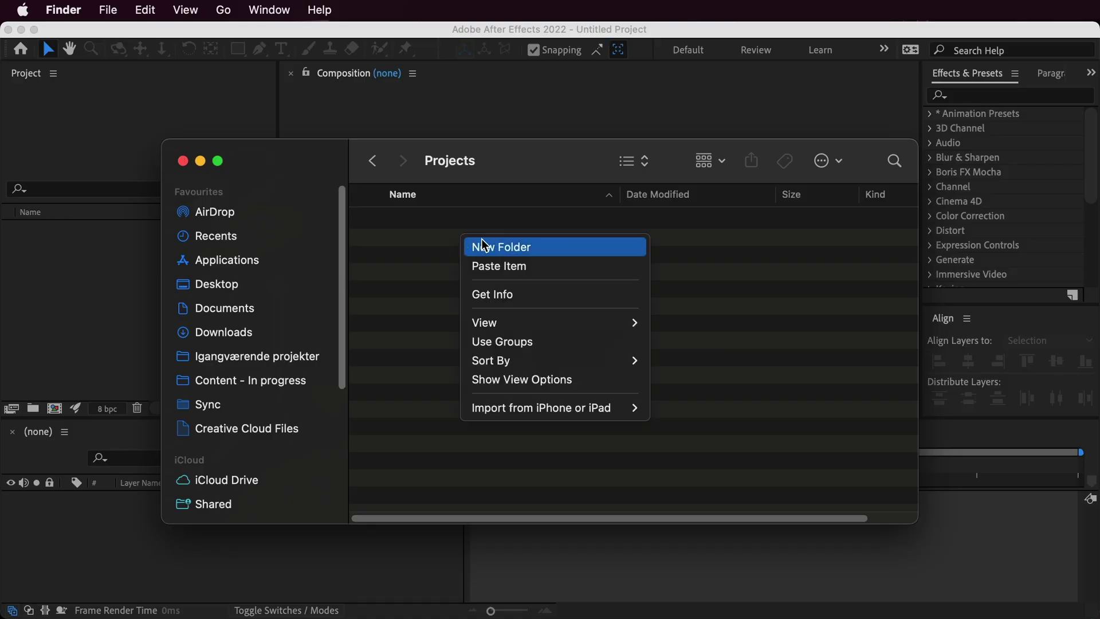
left_click(491, 247)
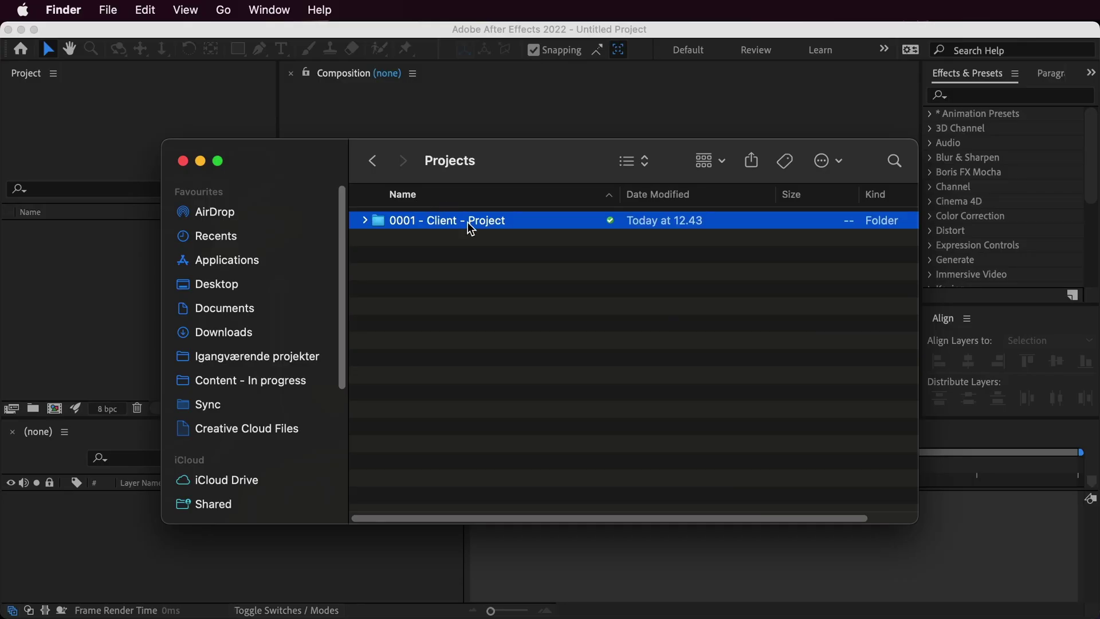
Inside the 0001 - Client - Project folder, create subfolders named AE, Assets and Deliverables.
double_click(470, 228)
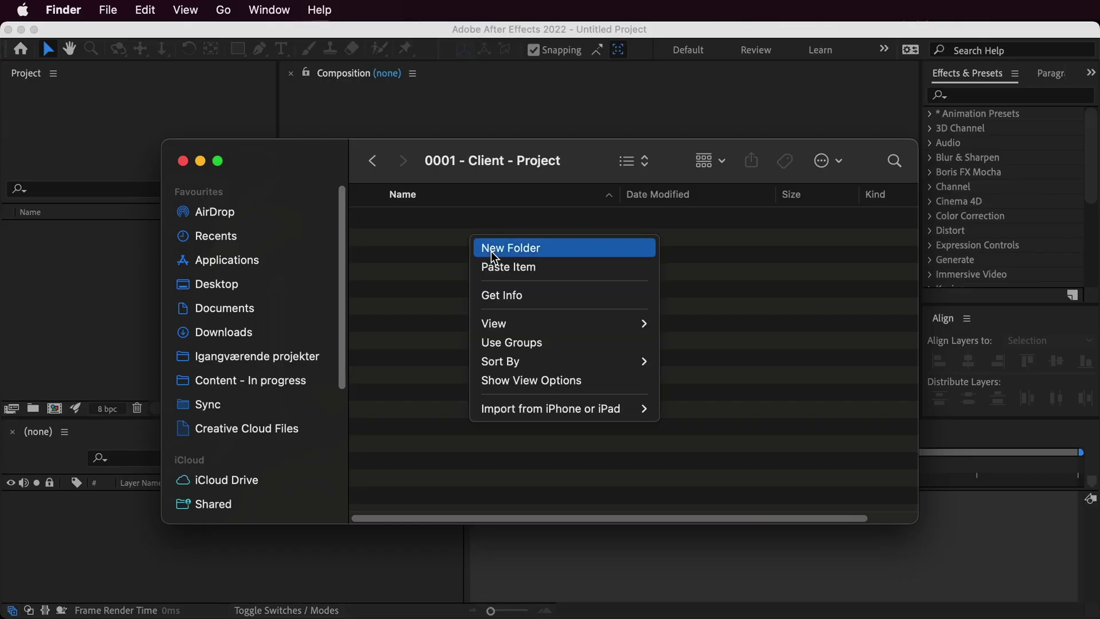
left_click(491, 249)
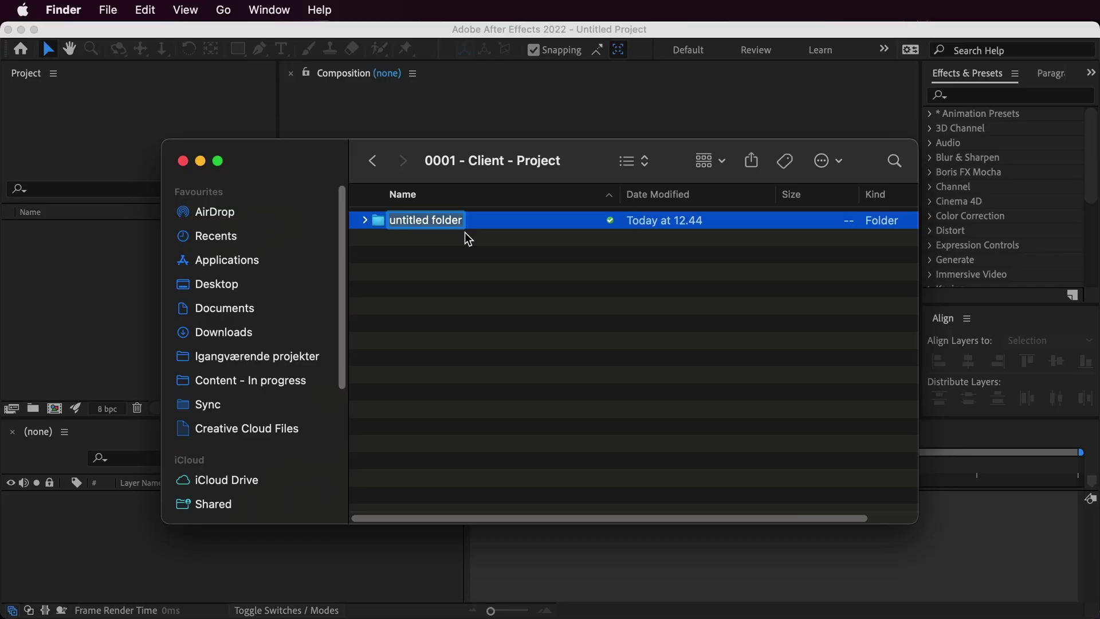
type("AE")
left_click(492, 270)
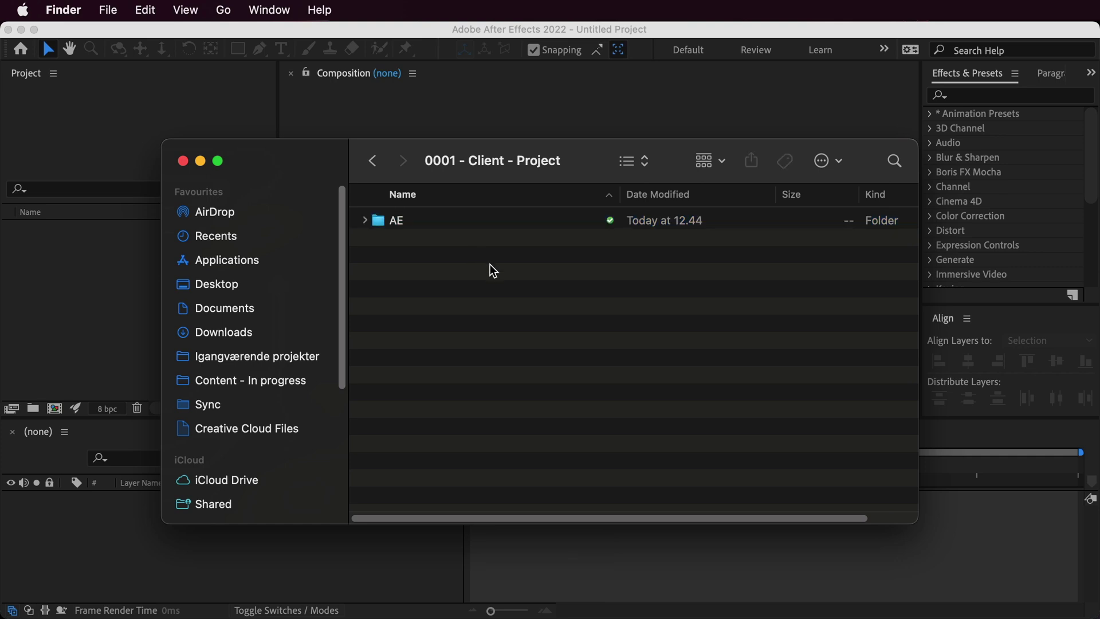
left_click(532, 275)
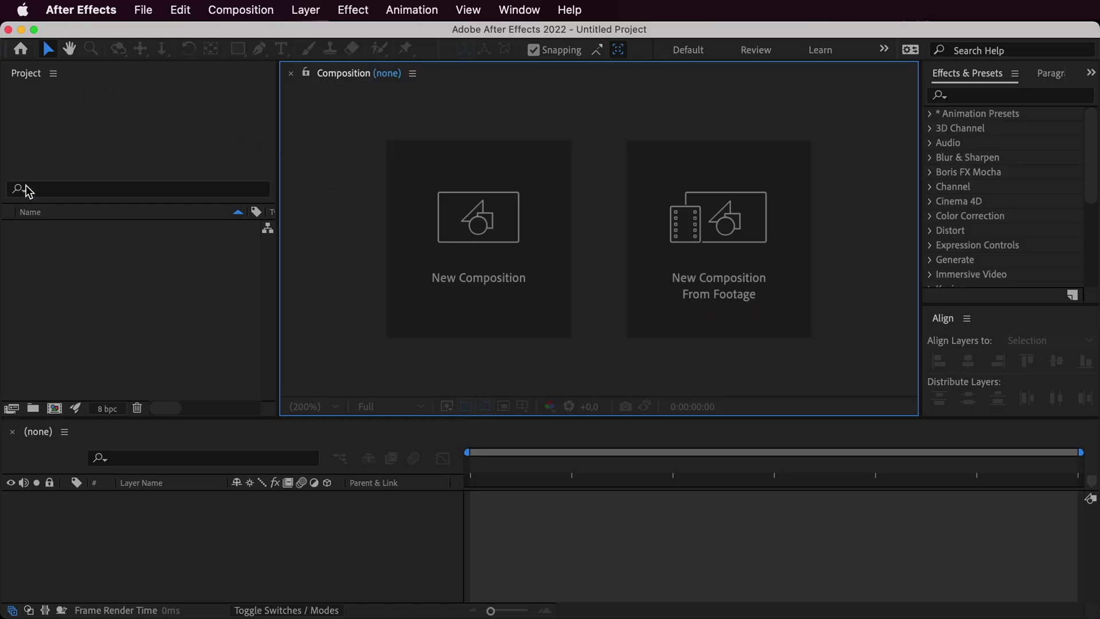
Switch to After Effects and create a project folder named 01 - Compositions.
left_click(194, 307)
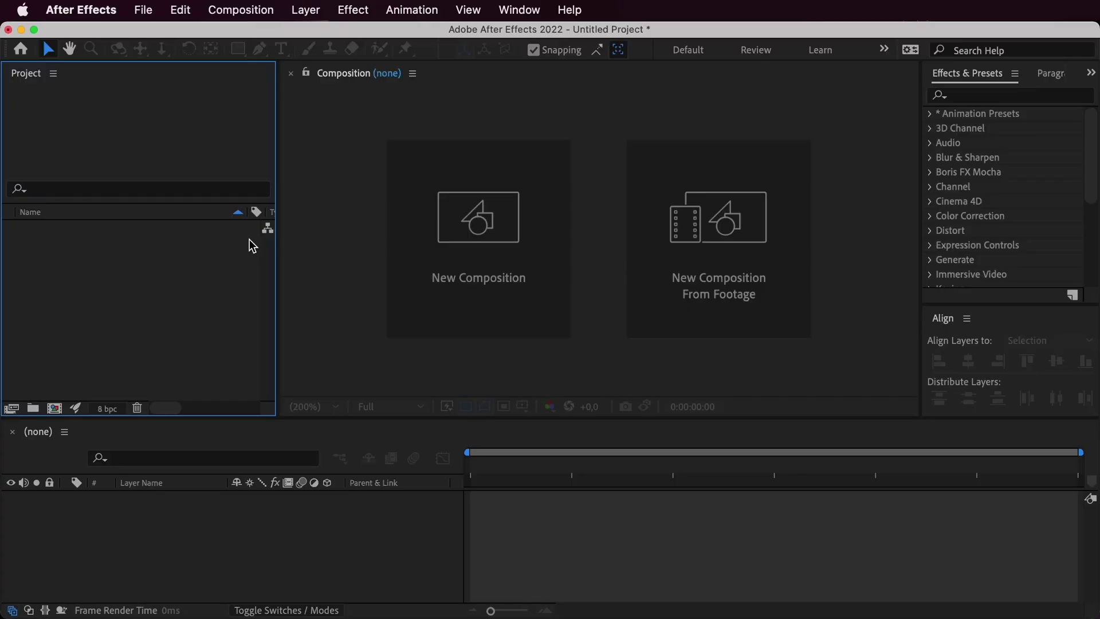
right_click(74, 283)
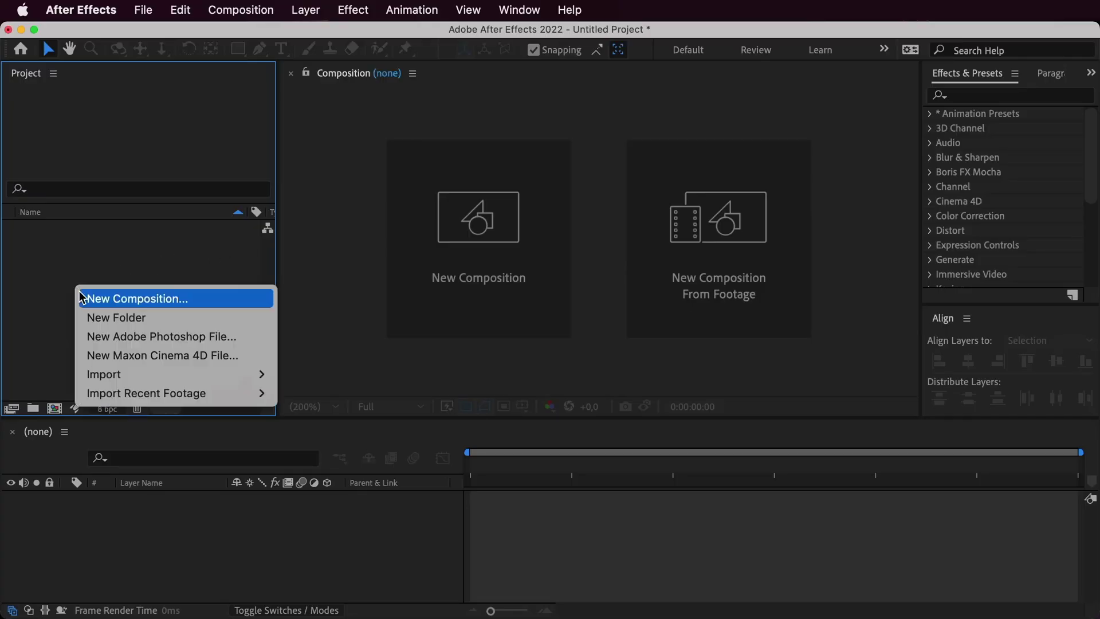
left_click(91, 319)
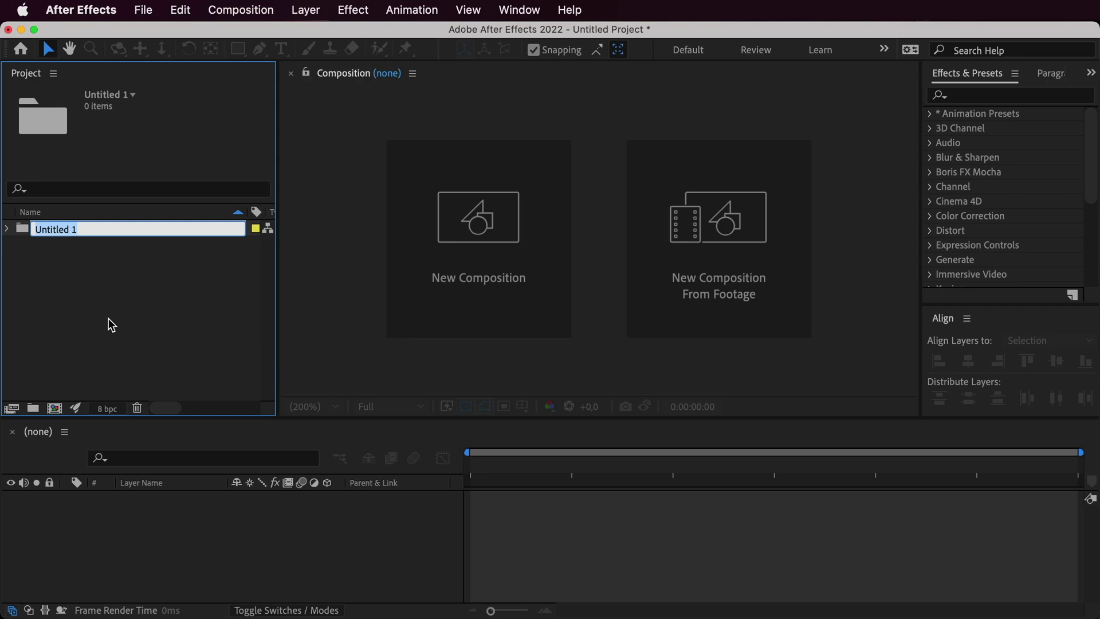
type("01")
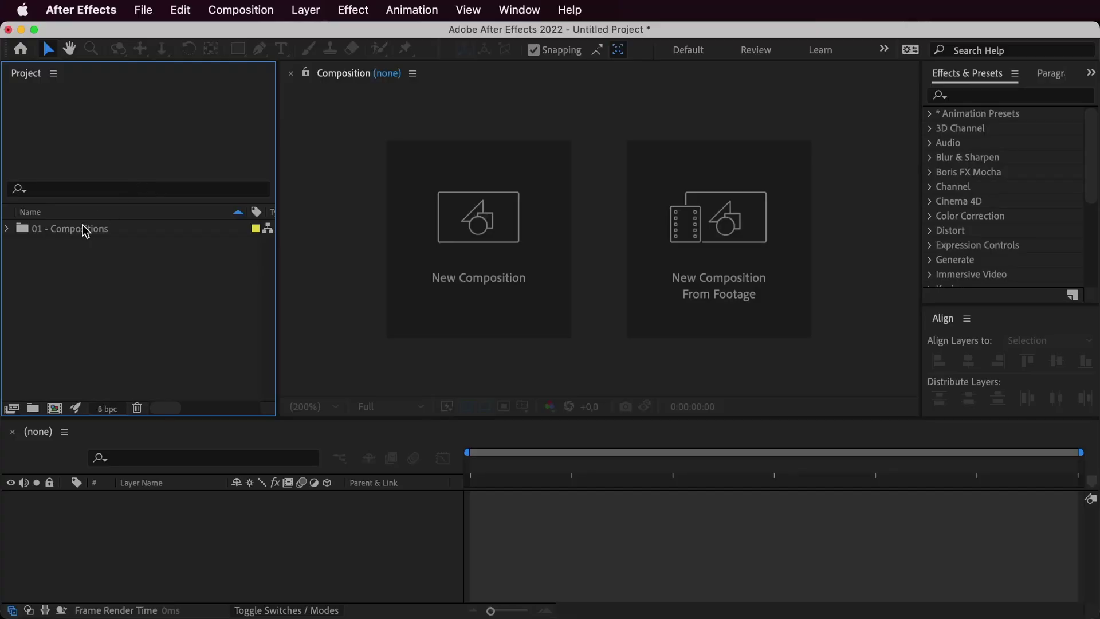
Create a second folder named 02 - Assets at the root level of the project, next to 01 - Compositions.
left_click(83, 230)
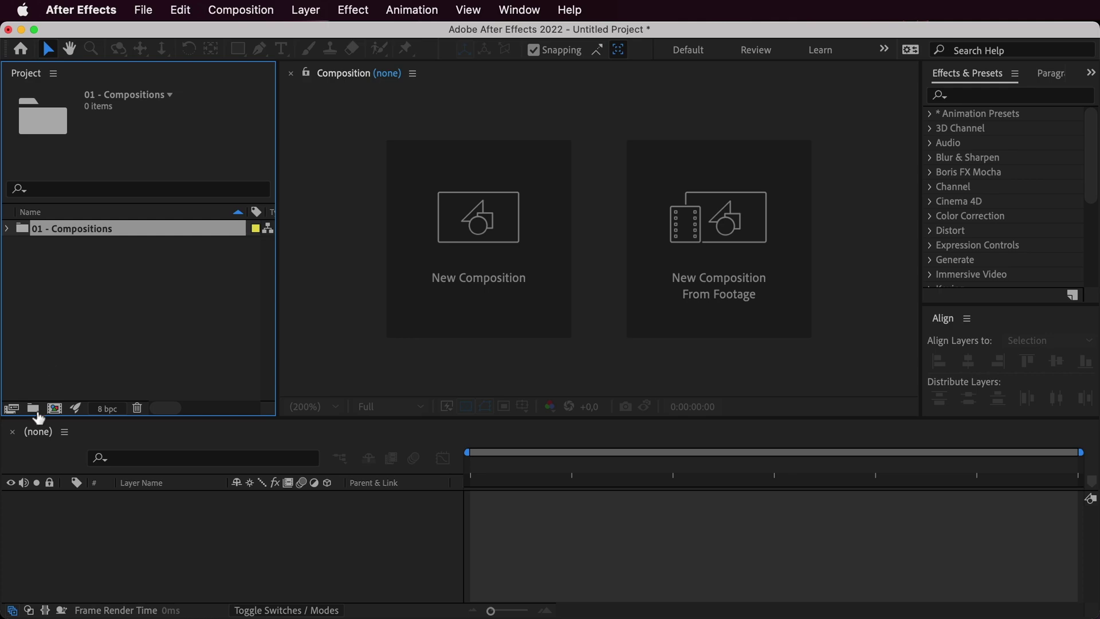
left_click(33, 408)
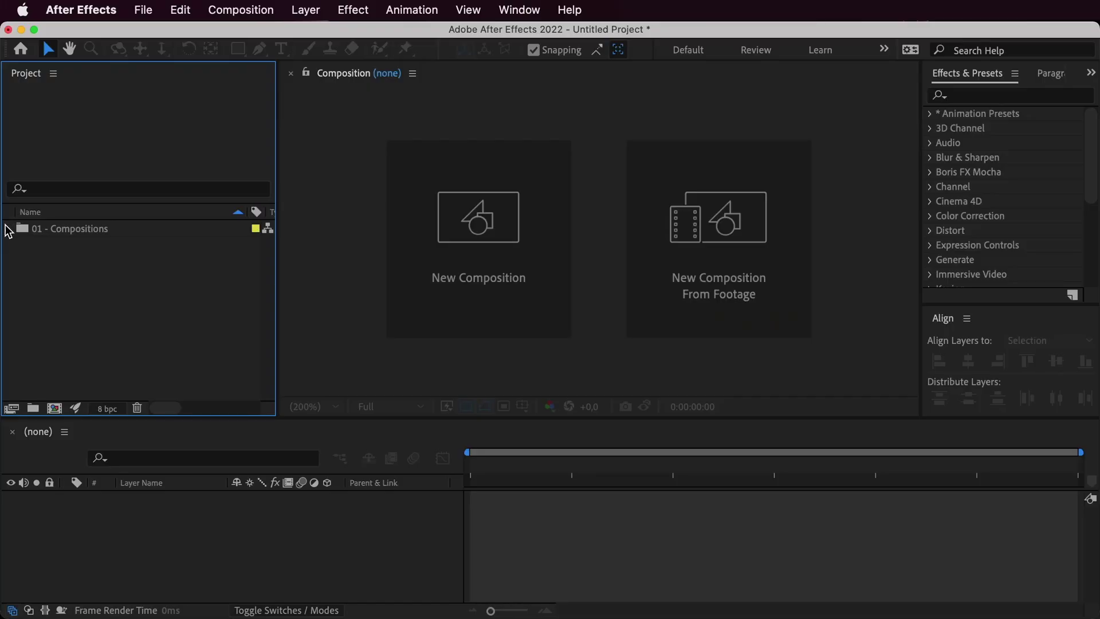
right_click(55, 278)
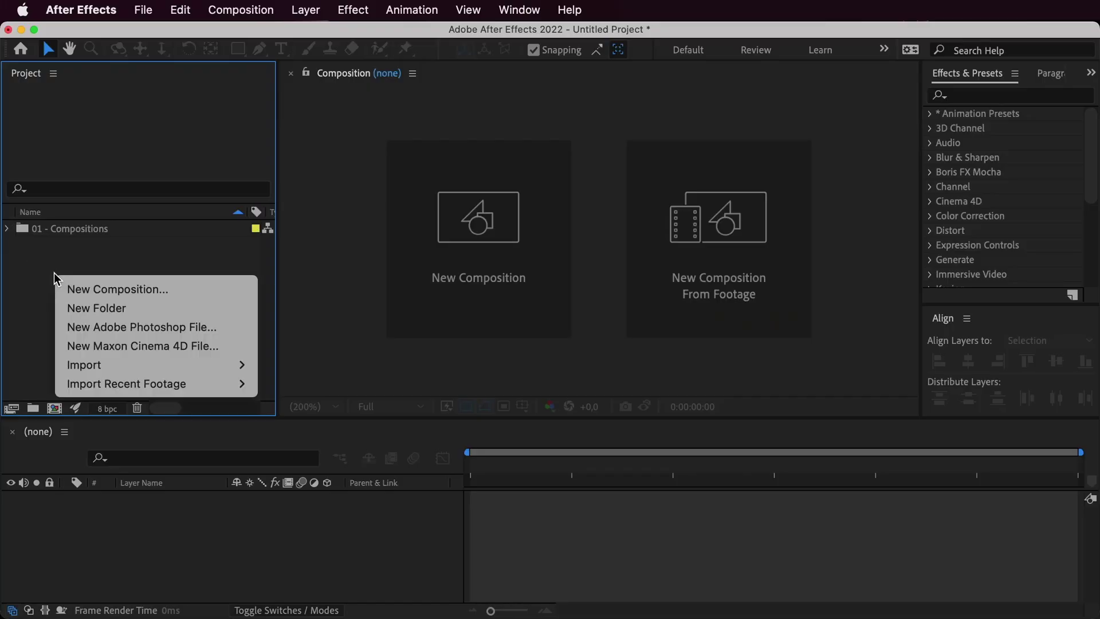
left_click(81, 308)
type("02 - Assets")
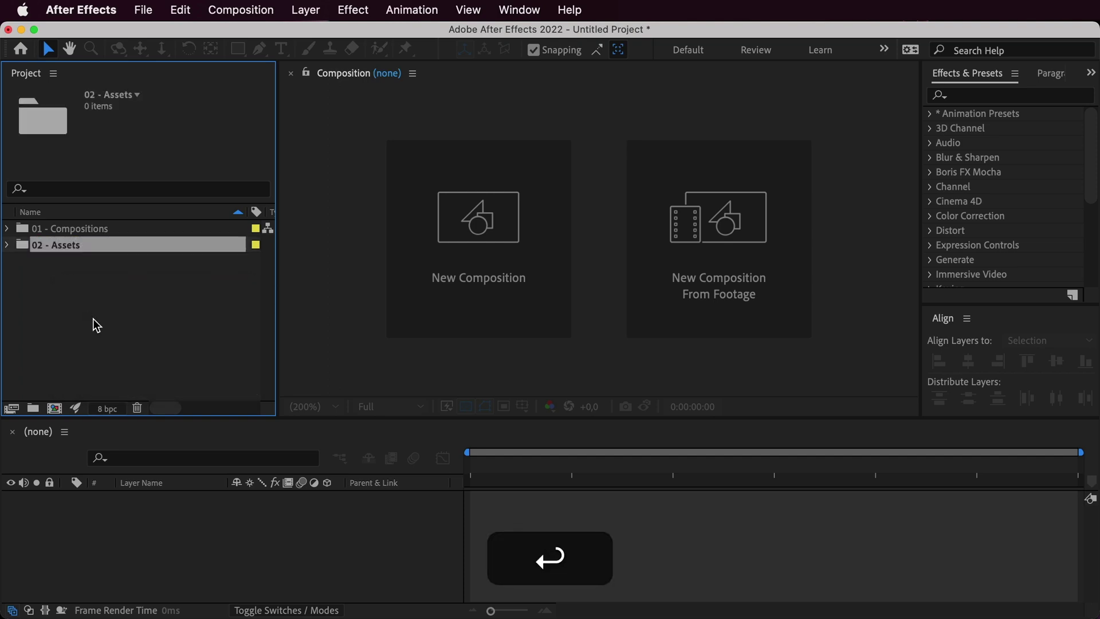
left_click(99, 328)
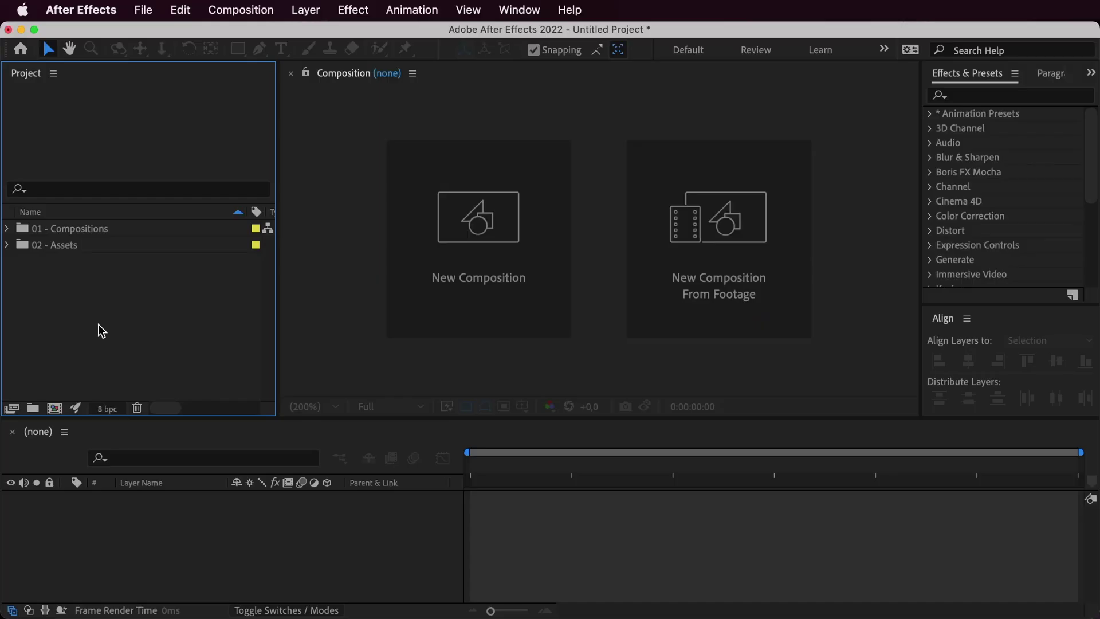
Create a composition with the default settings and add a solid layer with the default settings to it.
left_click(402, 254)
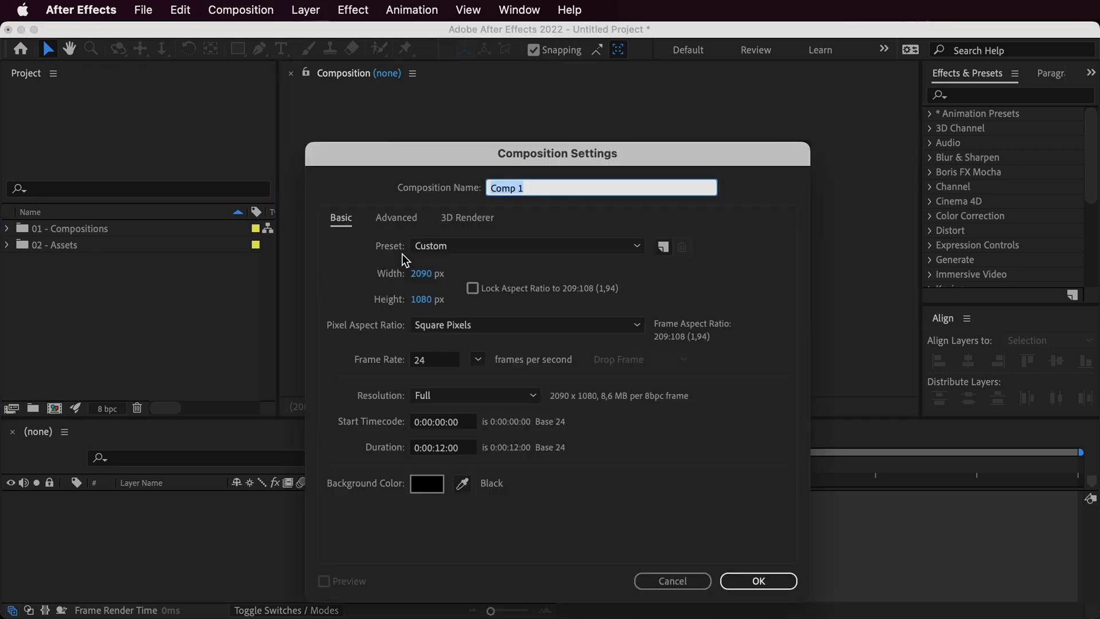
key("Return")
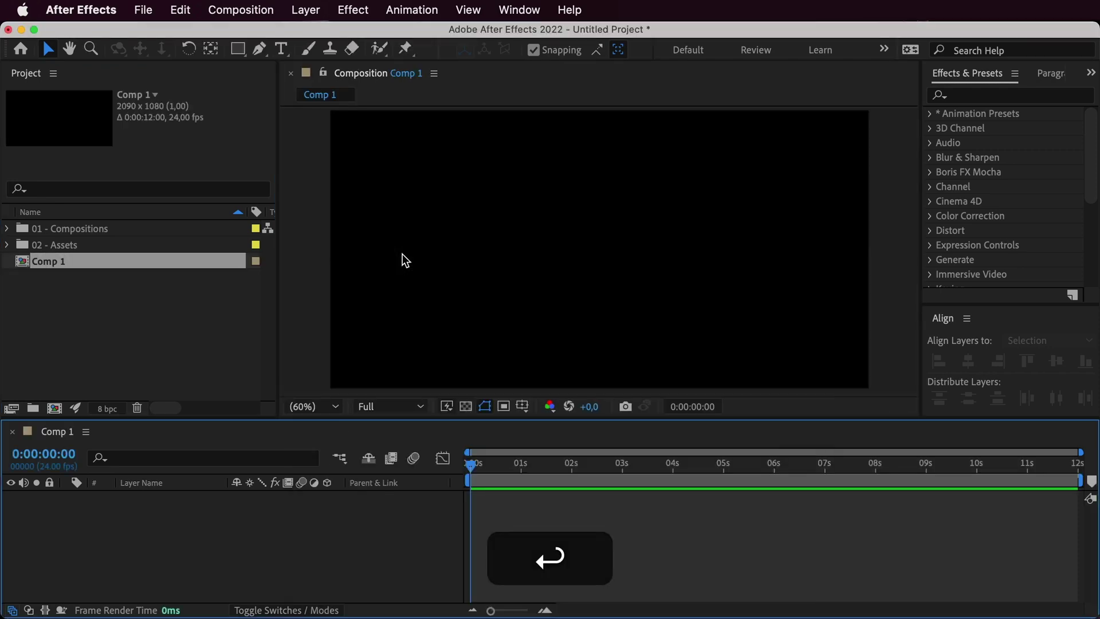
left_click(305, 10)
mouse_move(303, 35)
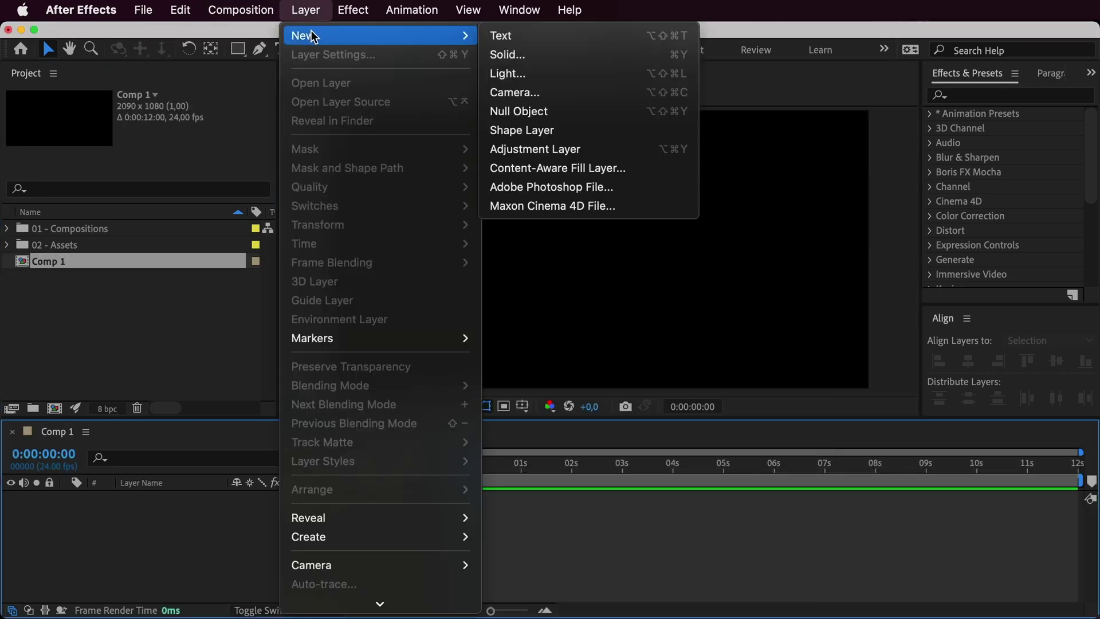
left_click(565, 55)
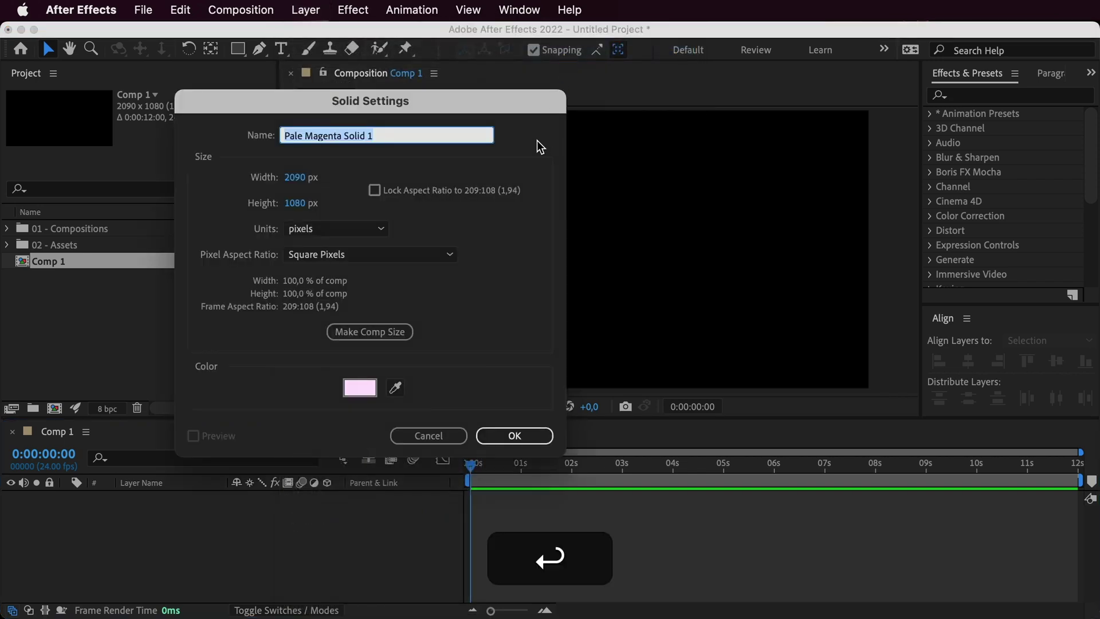
key("Return")
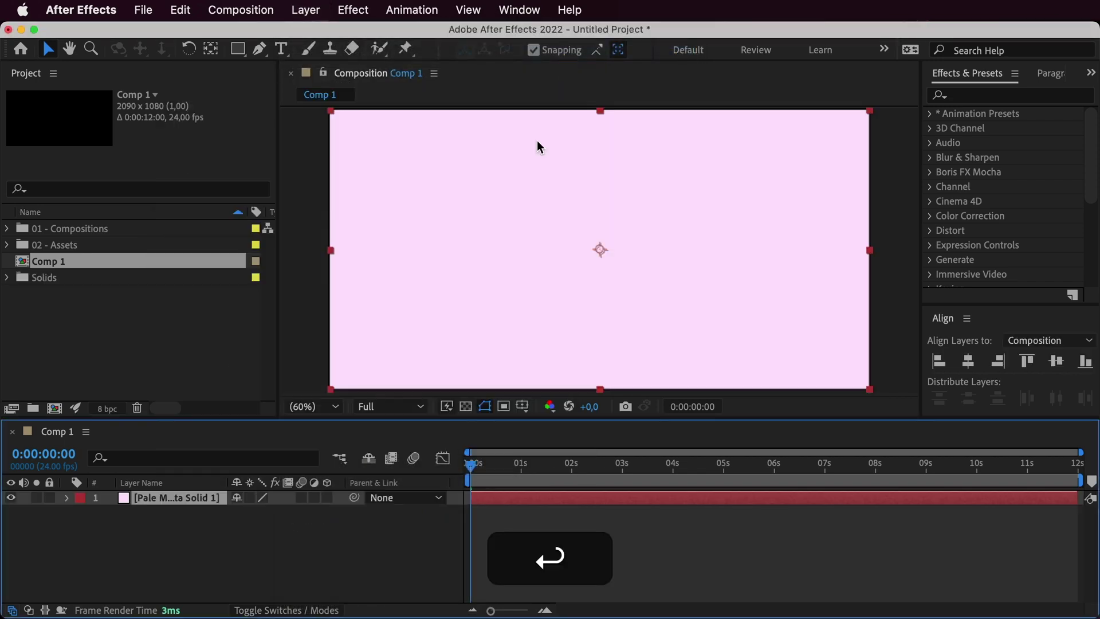
Rename the Solids folder to 03 - Solids and have new solids, nulls and adjustment layers created in it.
left_click(57, 280)
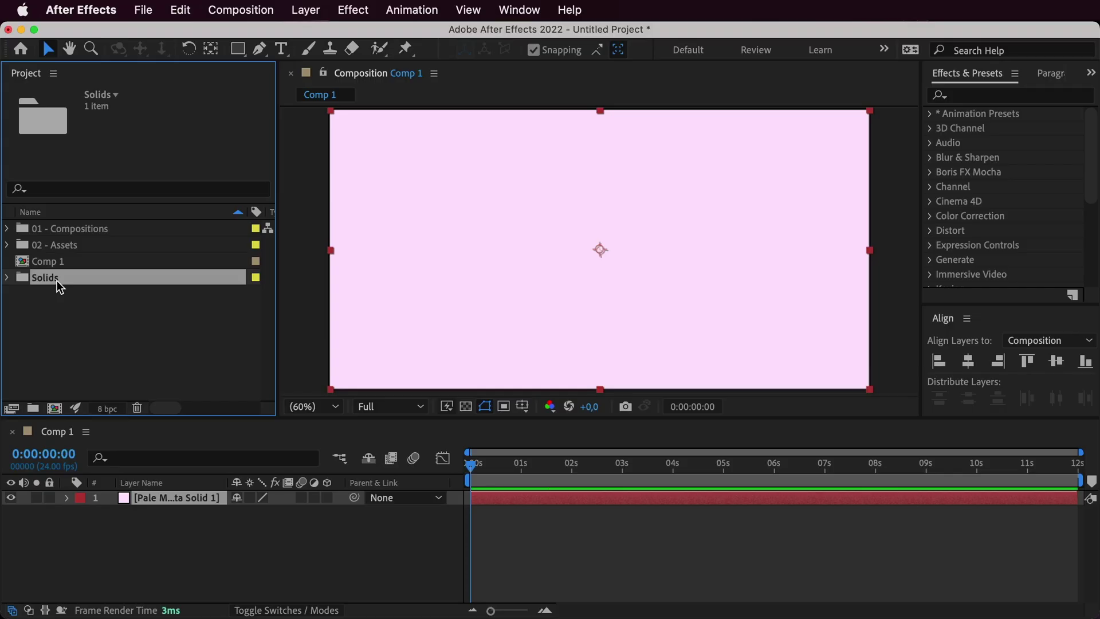
key("Return")
type("03 -")
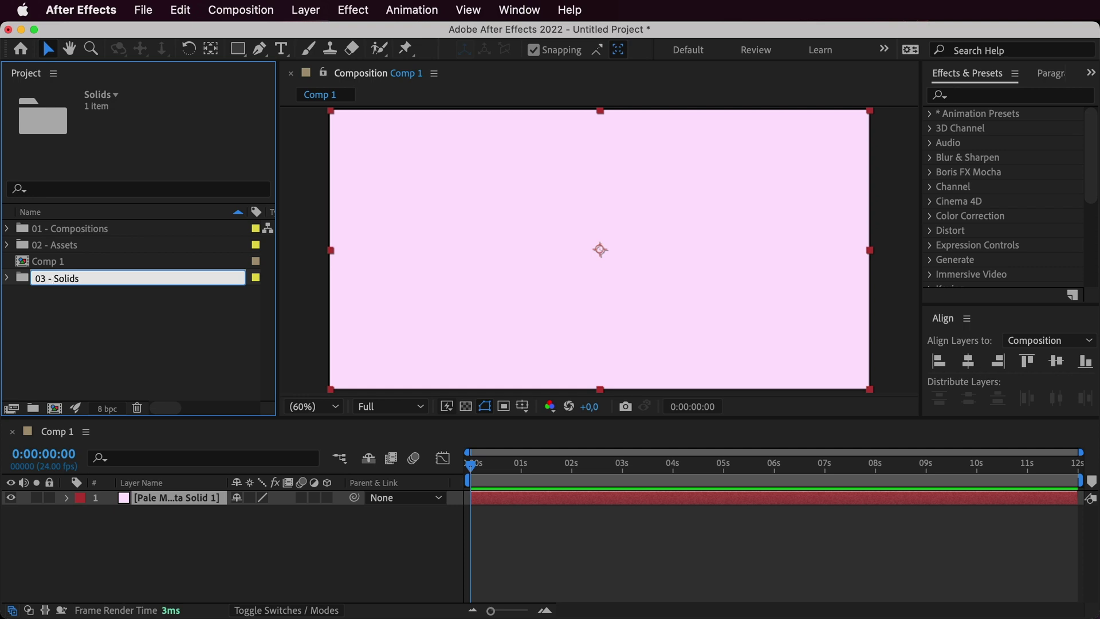
key("Return")
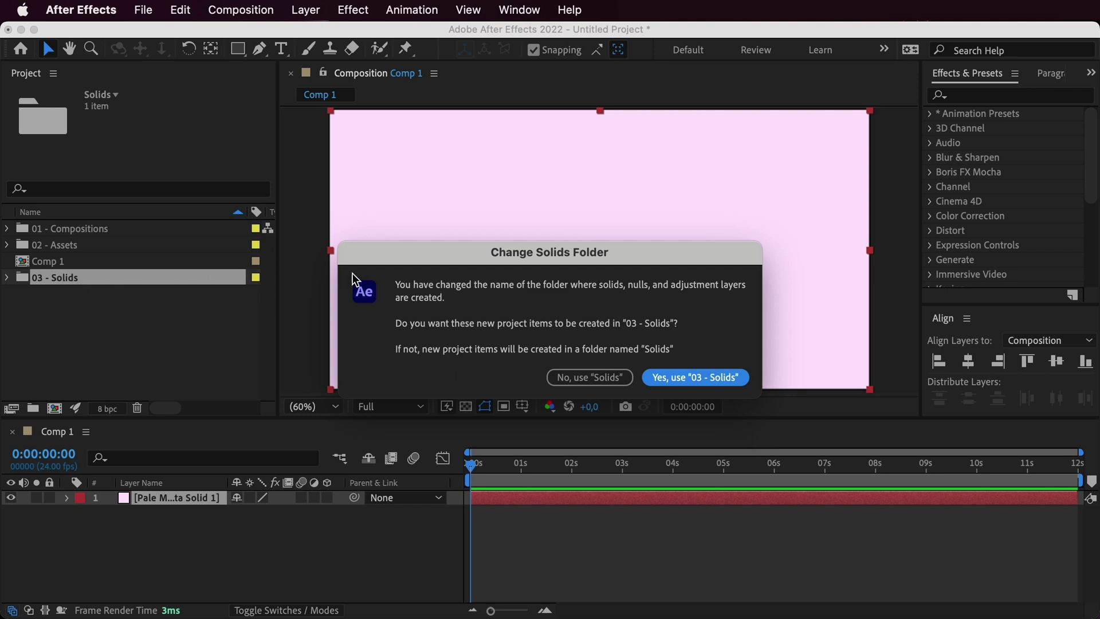
left_click(658, 380)
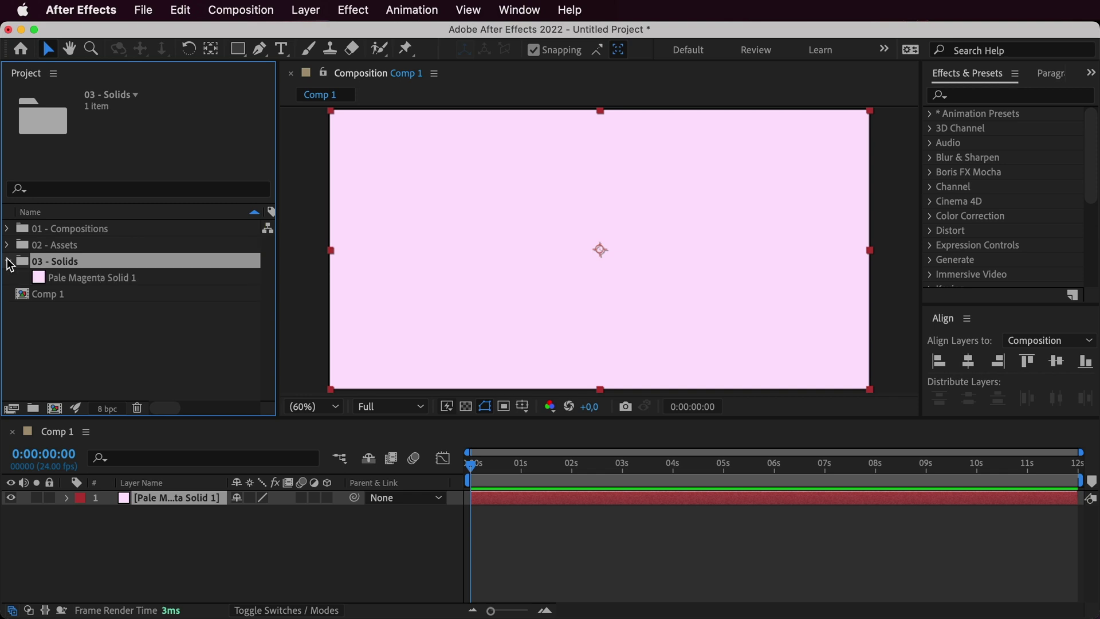
Delete the temporary composition and the solid inside the 03 - Solids folder from the project.
left_click(62, 294)
key("BackSpace")
key("Return")
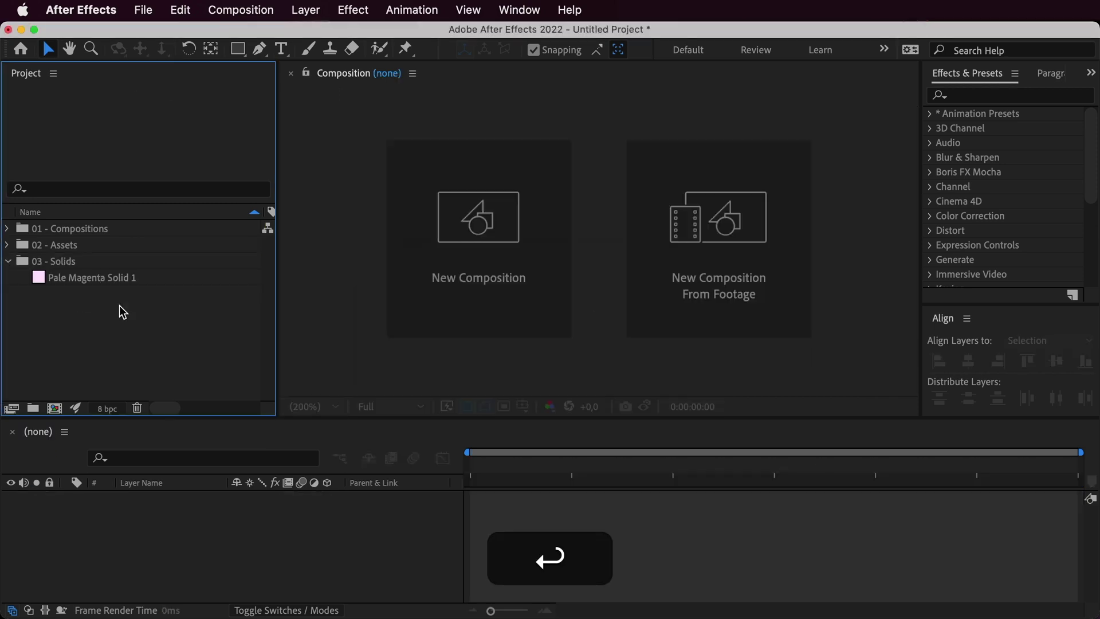
left_click(94, 277)
key("BackSpace")
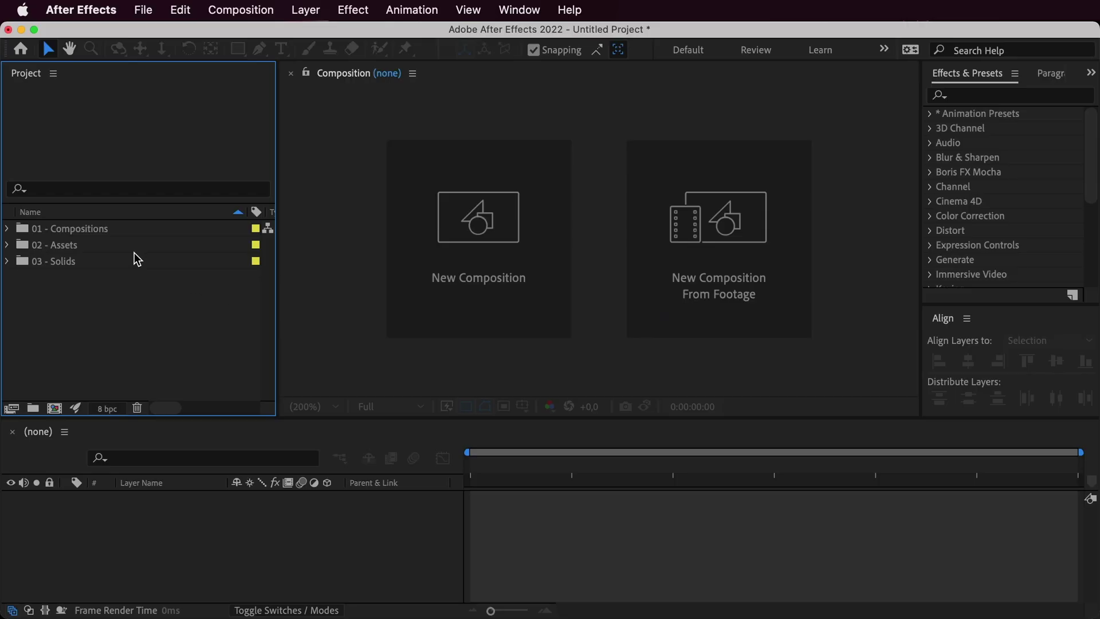
Create subfolders named Videos, Graphics and Audio inside the 02 - Assets folder, and collapse that folder.
double_click(112, 244)
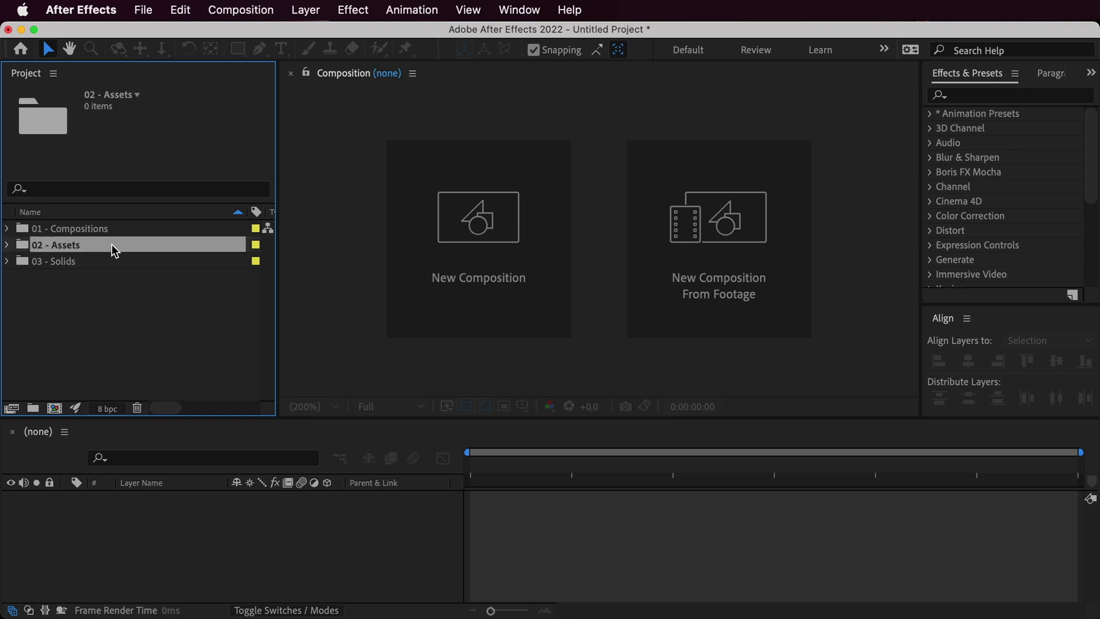
left_click(33, 407)
type("Videos")
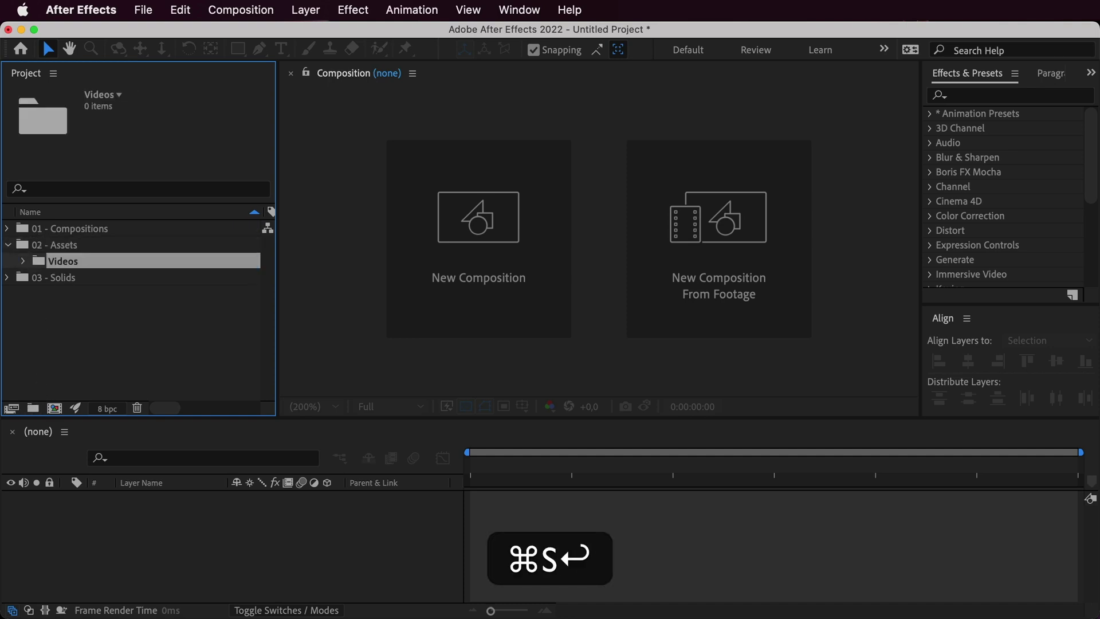
key("super+d")
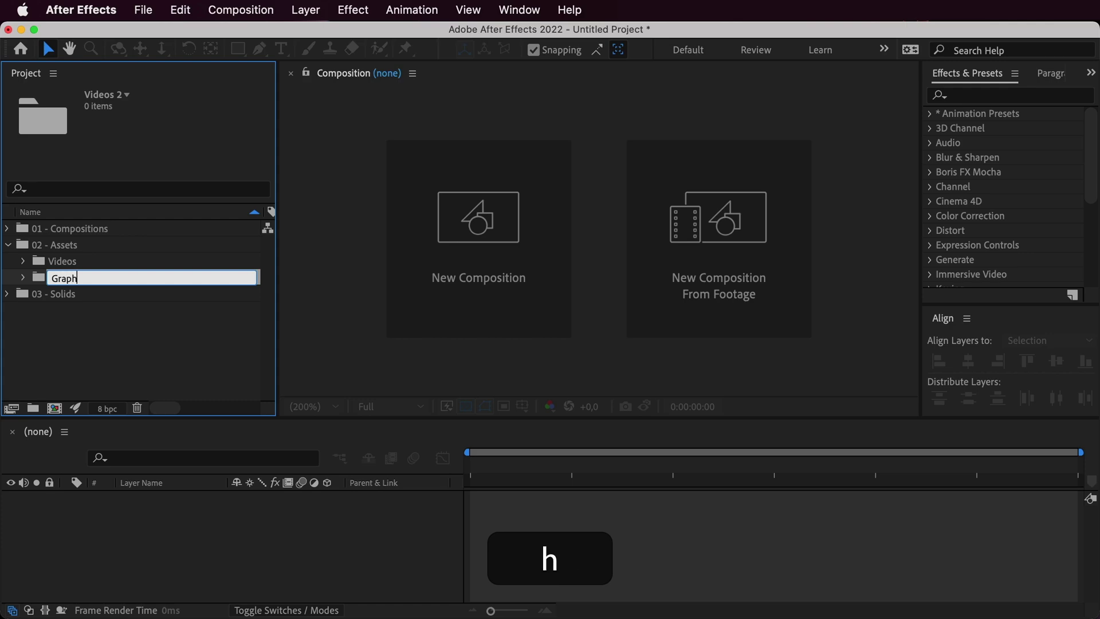
type("ics")
key("Return")
key("super+d")
key("Return")
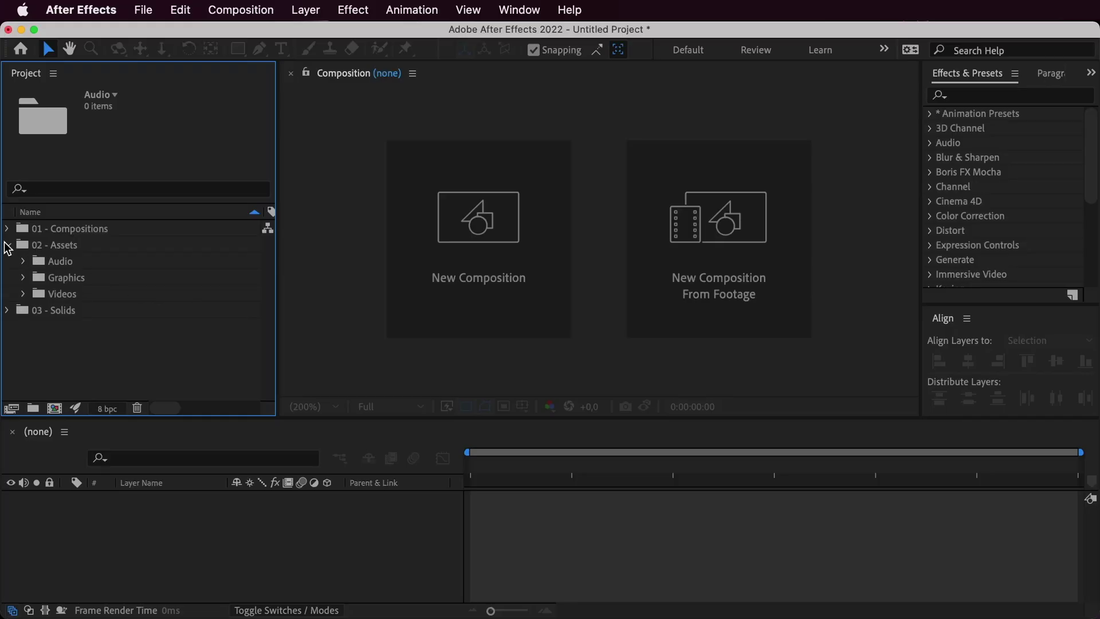
left_click(7, 245)
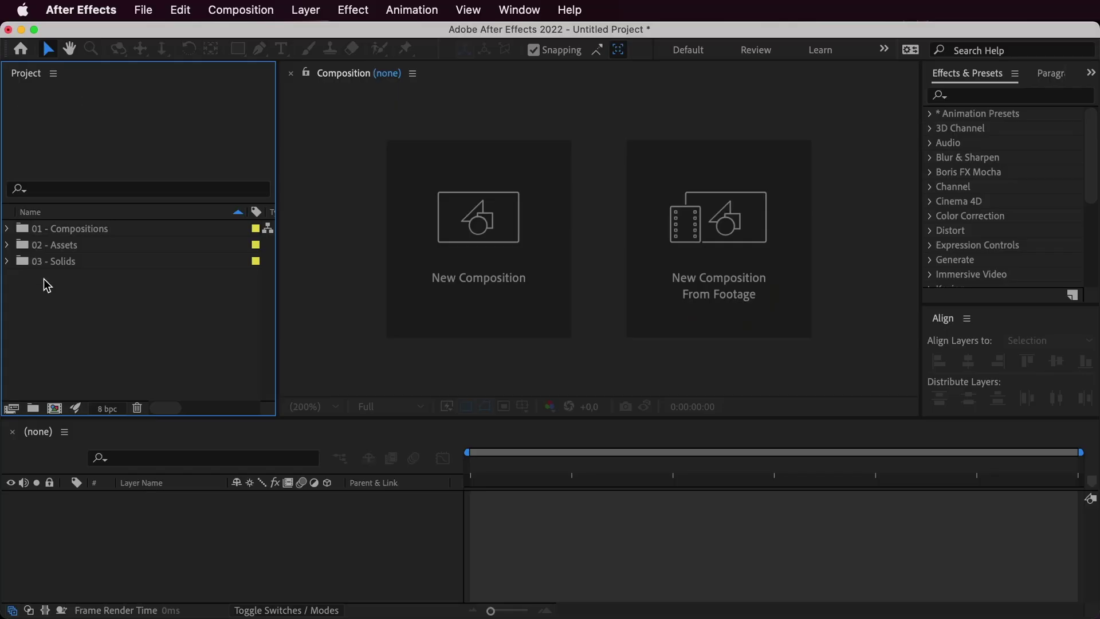
Save the project as ae-template.aep in the Assets folder of the 0001 - Client - Project folder.
key("super+s")
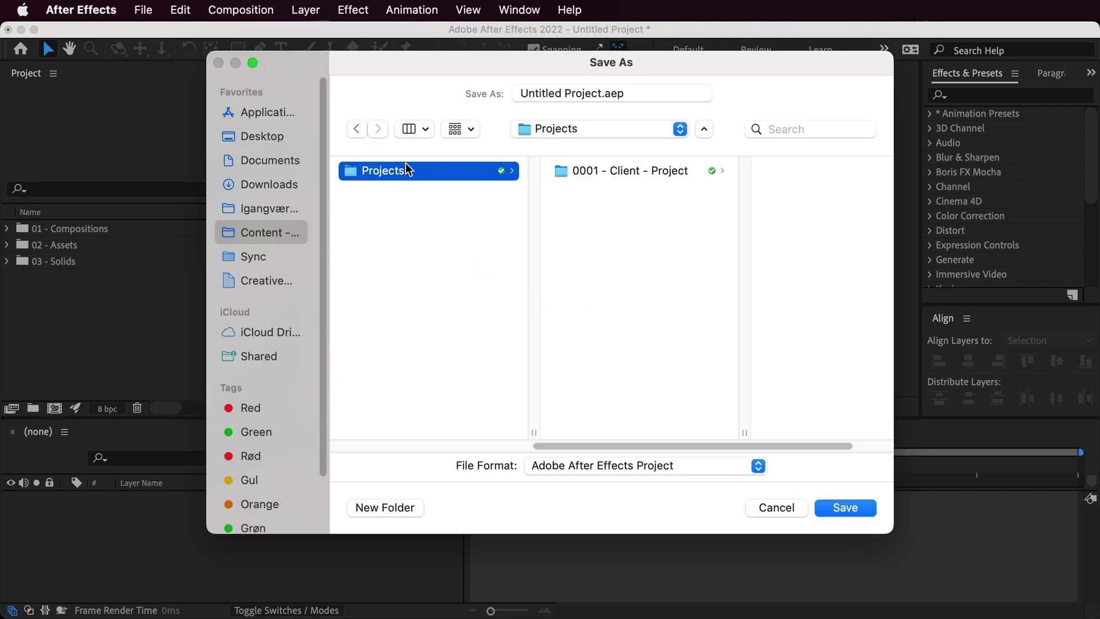
left_click(613, 170)
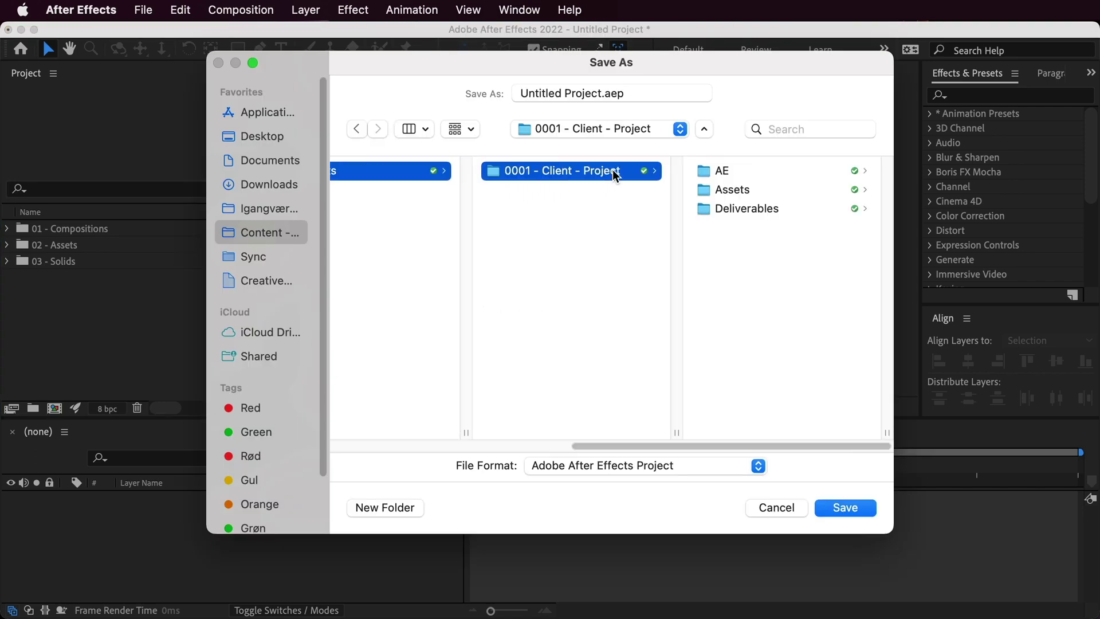
left_click(736, 190)
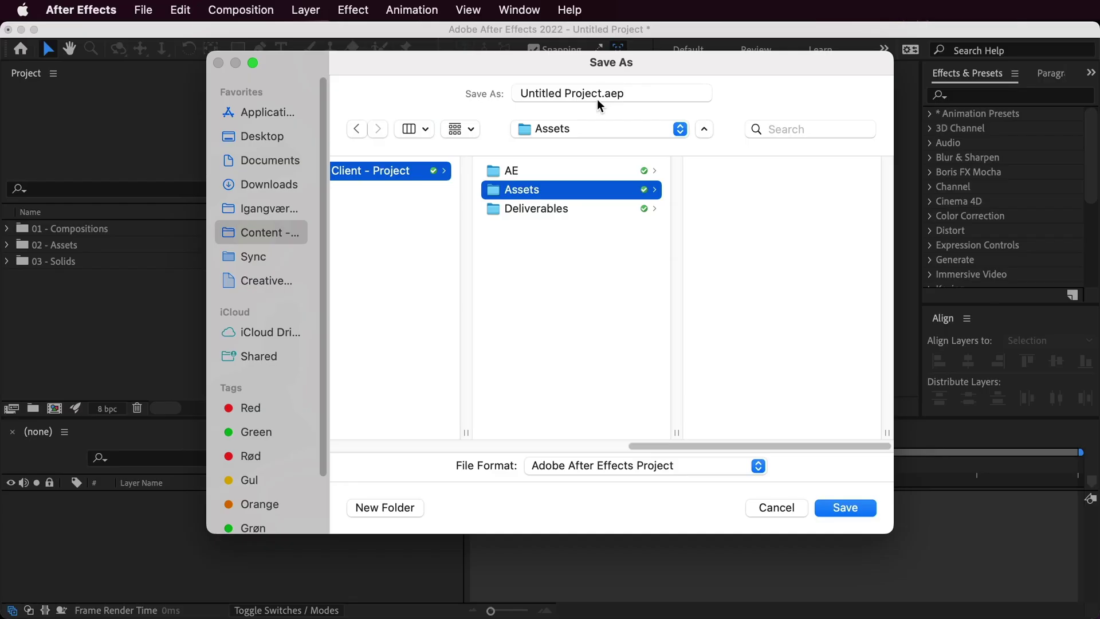
left_click(594, 93)
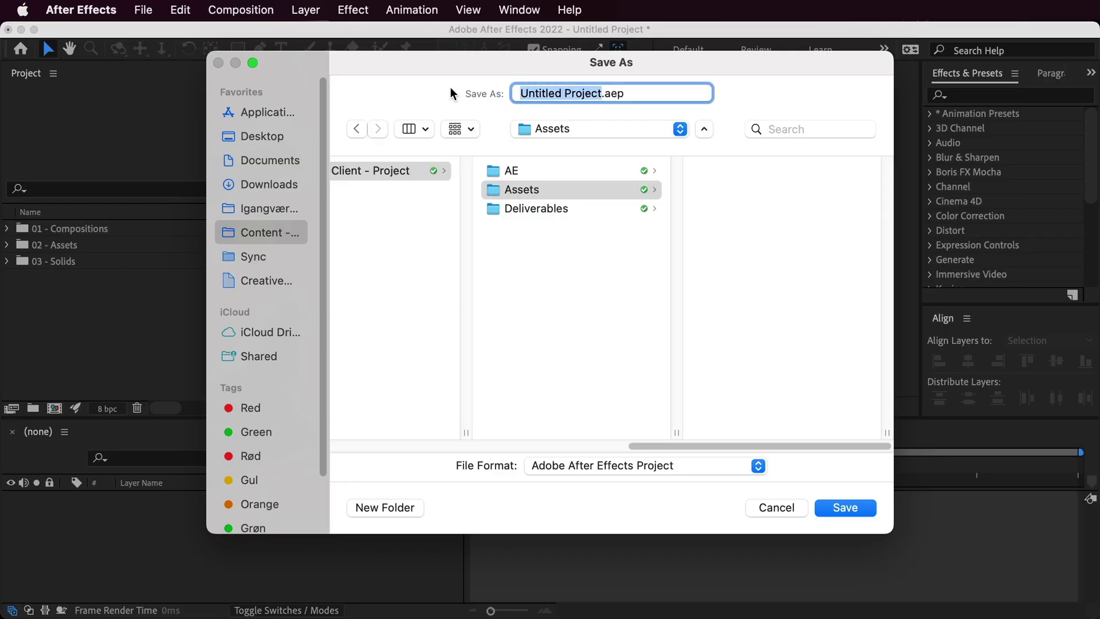
type("ae-template")
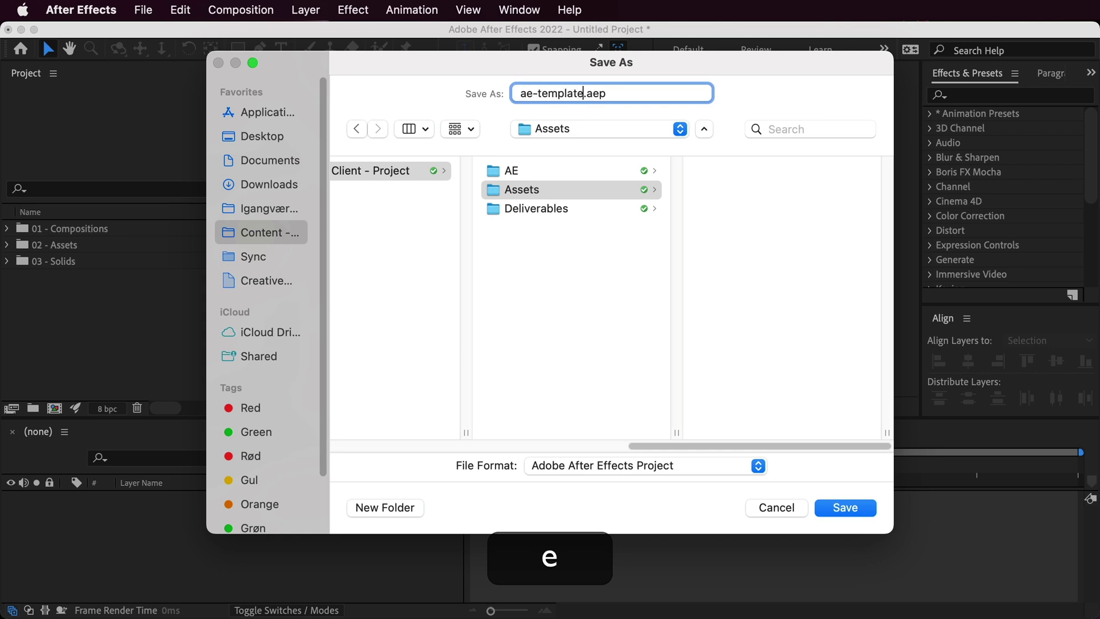
key("Return")
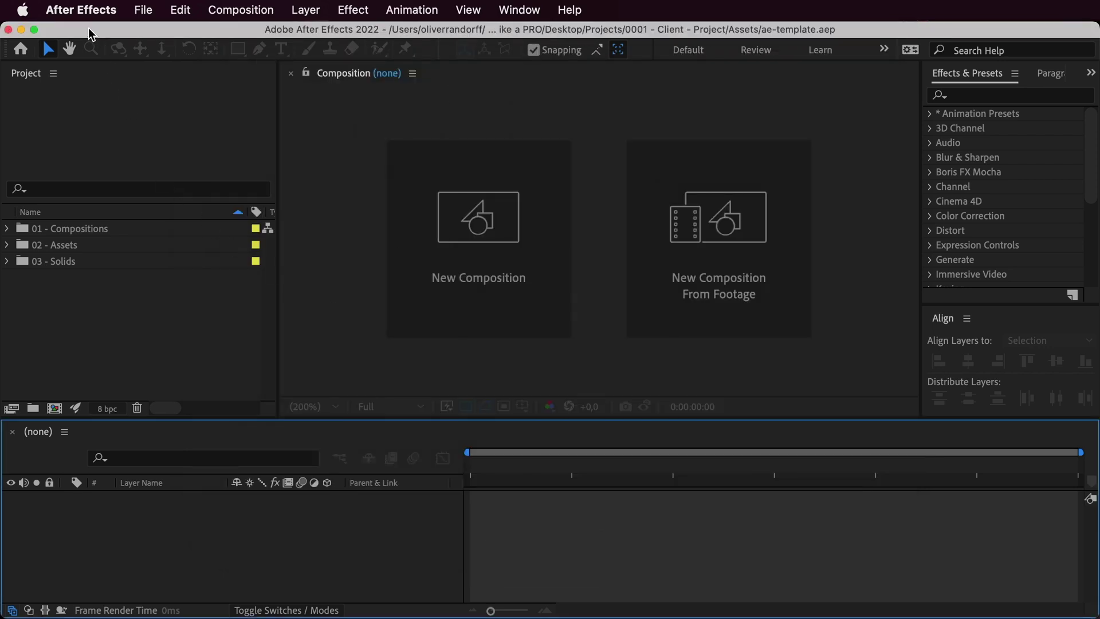
Set the preferences so that new projects load ae-template.aep from the Assets folder as their template.
left_click(73, 11)
mouse_move(89, 60)
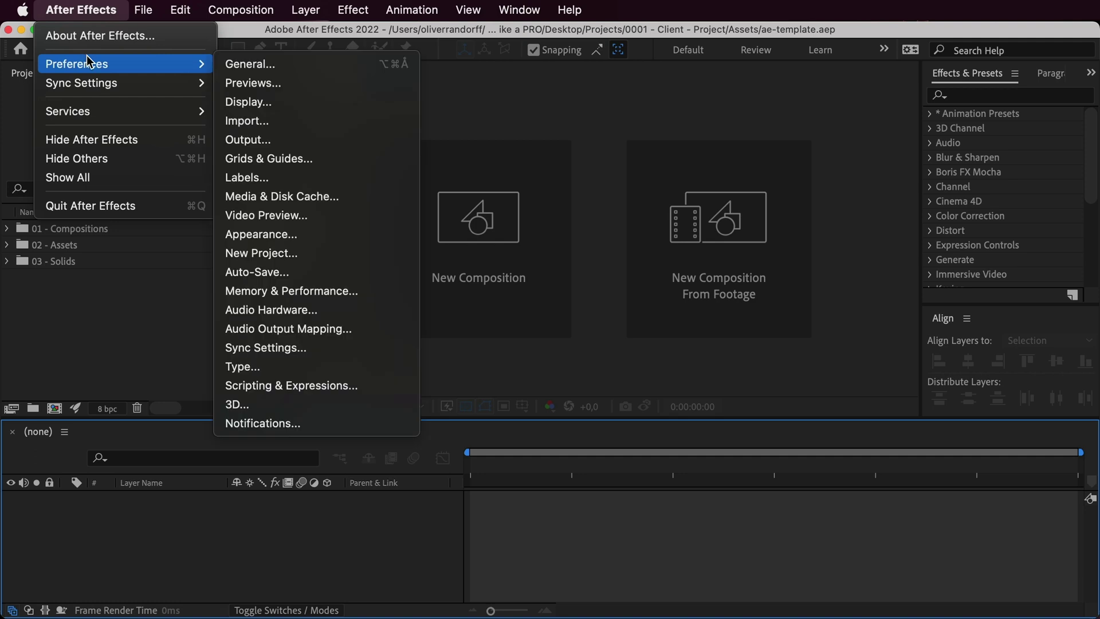
left_click(308, 257)
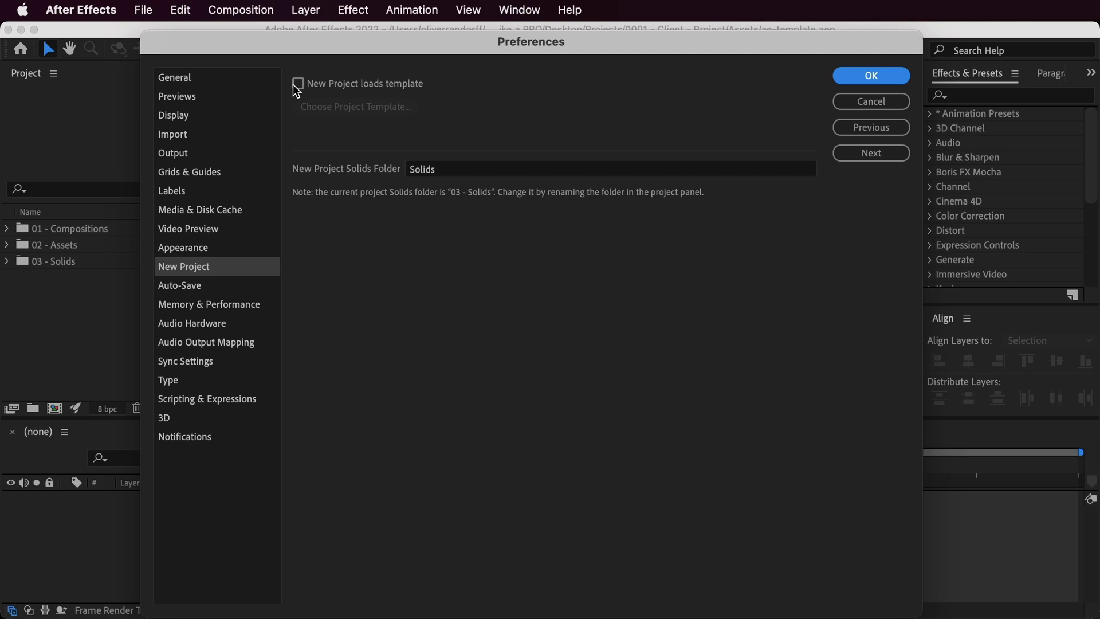
left_click(297, 83)
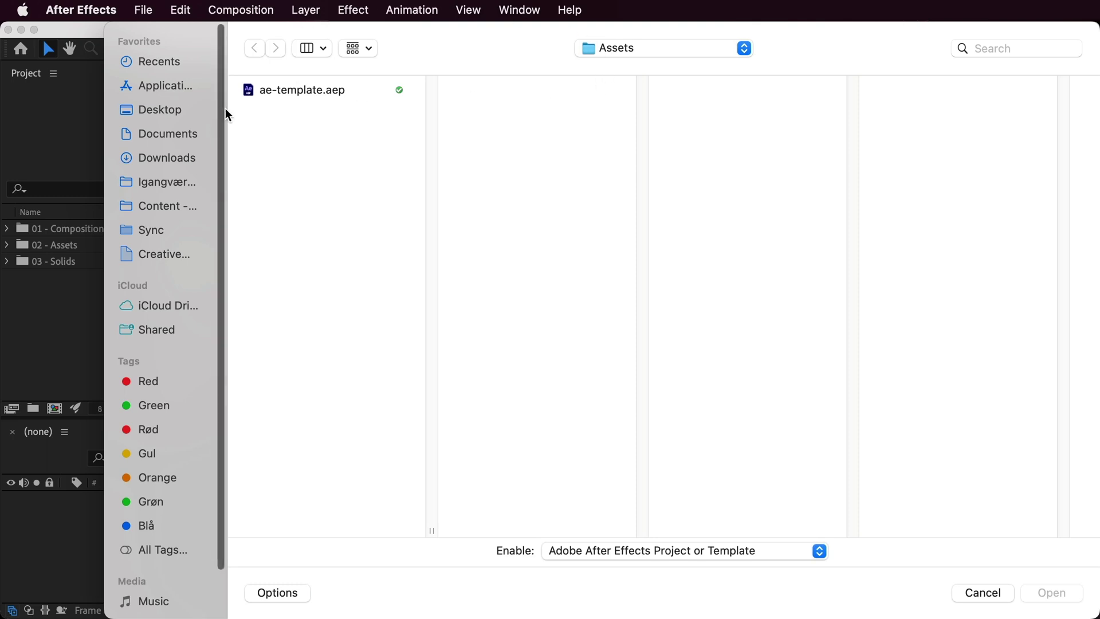
left_click(276, 90)
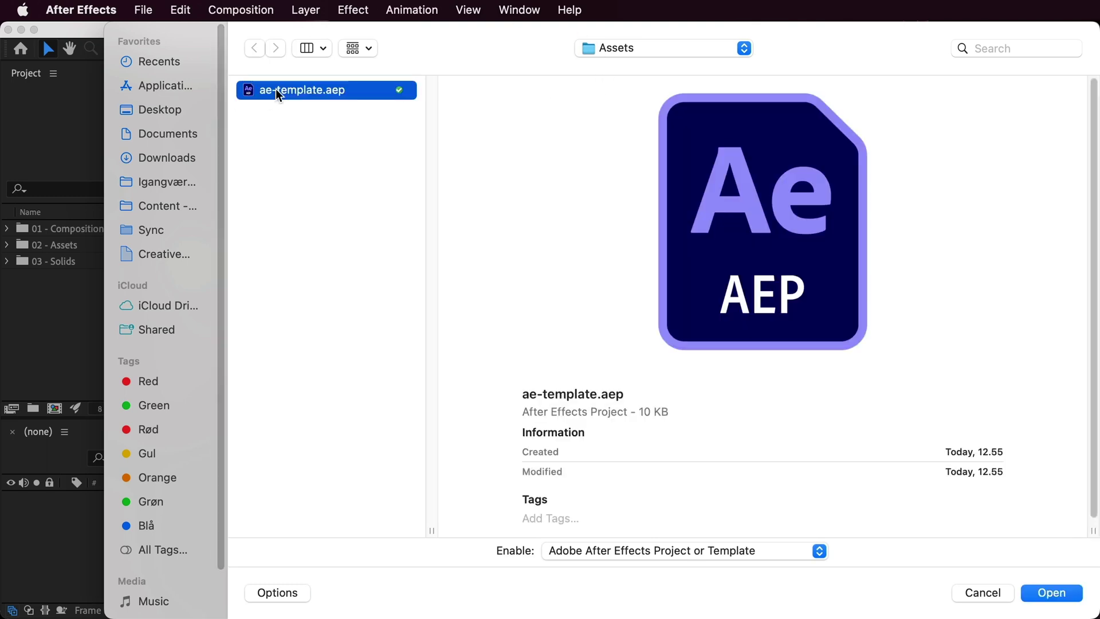
key("Return")
left_click(871, 75)
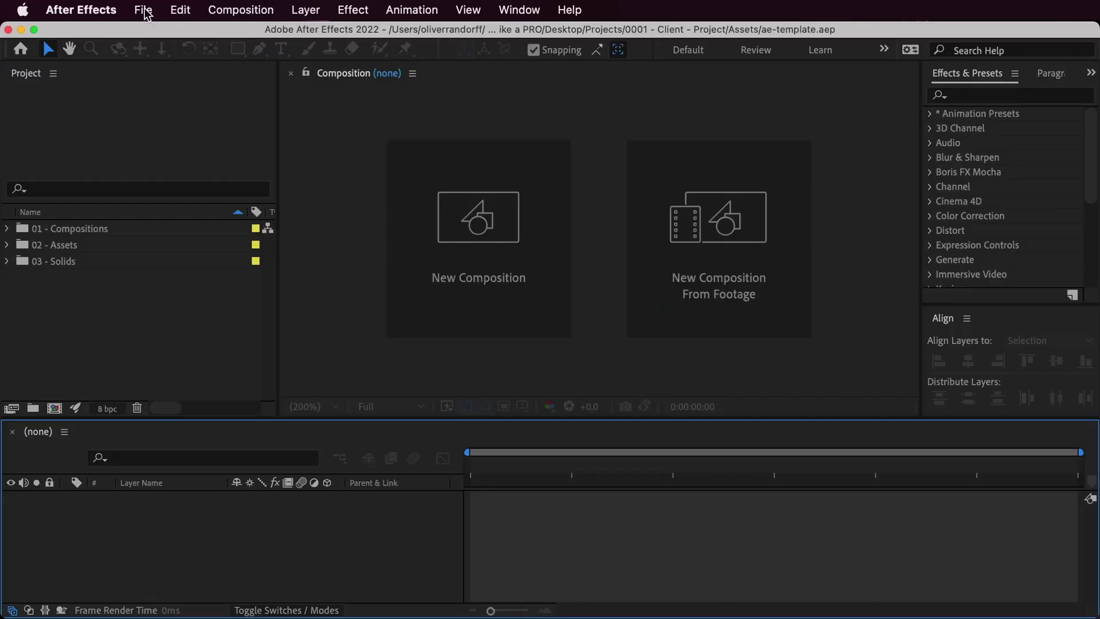
Create a new project based on the ae-template project template.
left_click(144, 12)
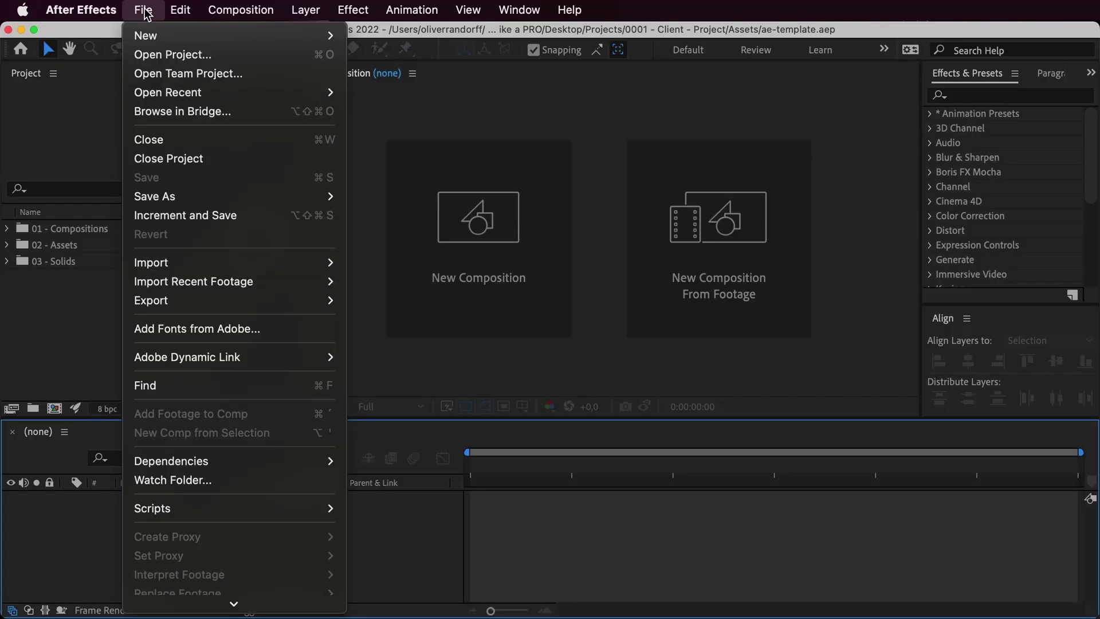
mouse_move(164, 36)
left_click(383, 41)
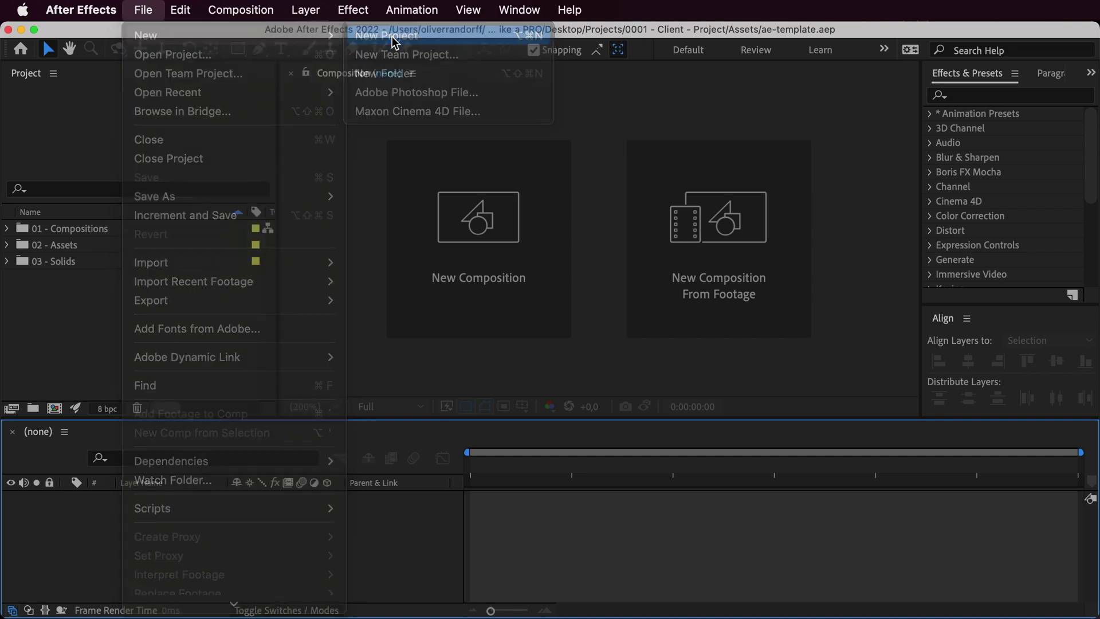
left_click_drag(89, 287, 102, 232)
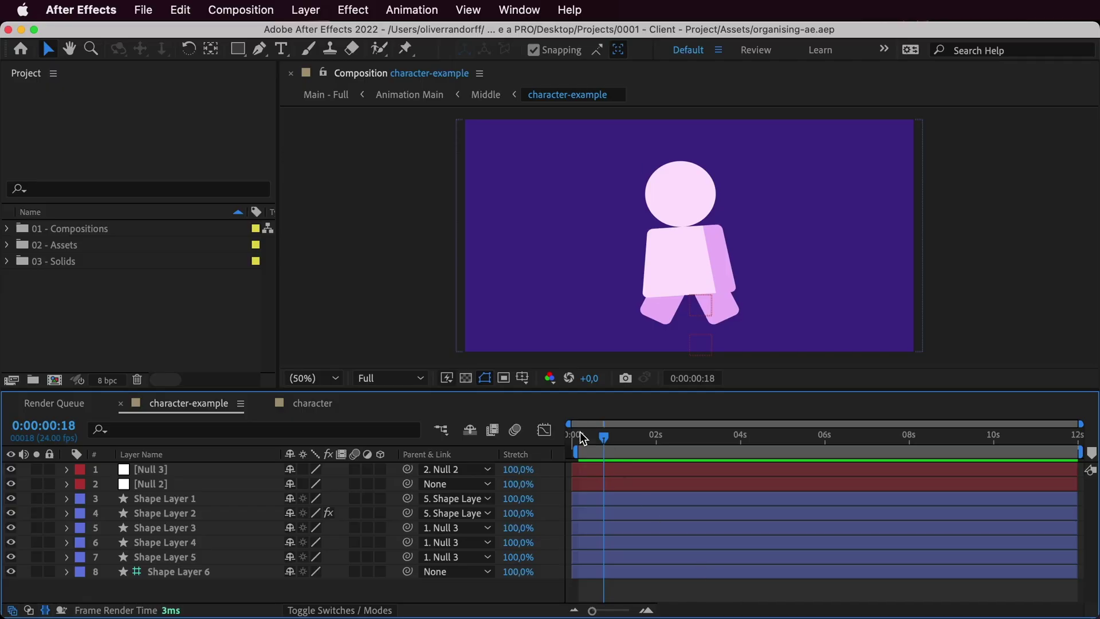
Preview the character-example composition from frame 0:00:00:04 and look through its null and shape layers.
left_click(580, 434)
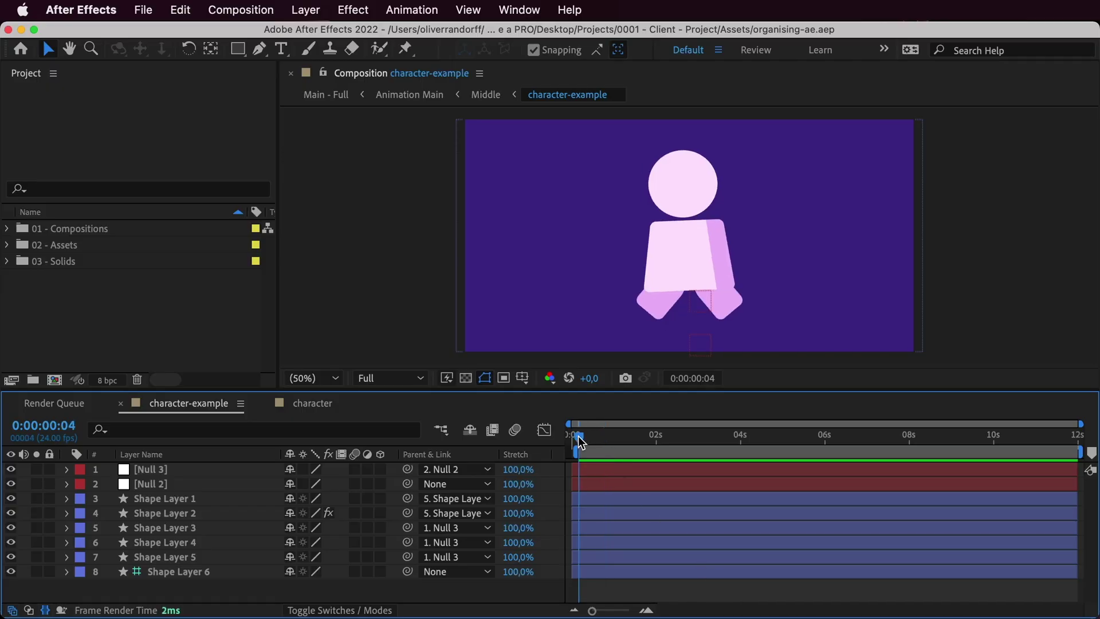
key("space")
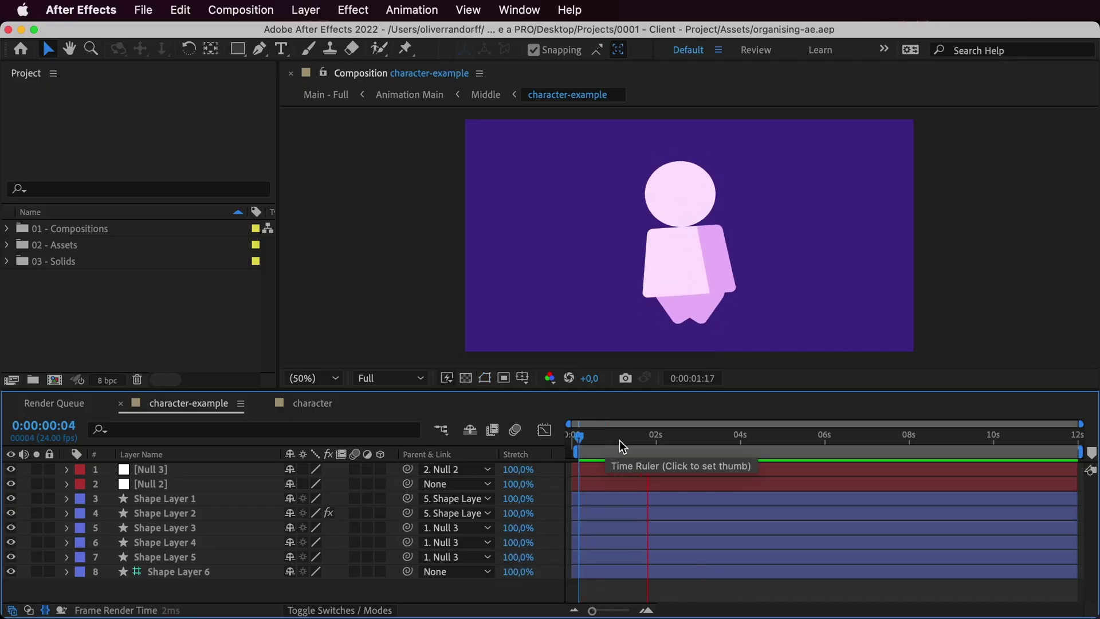
key("space")
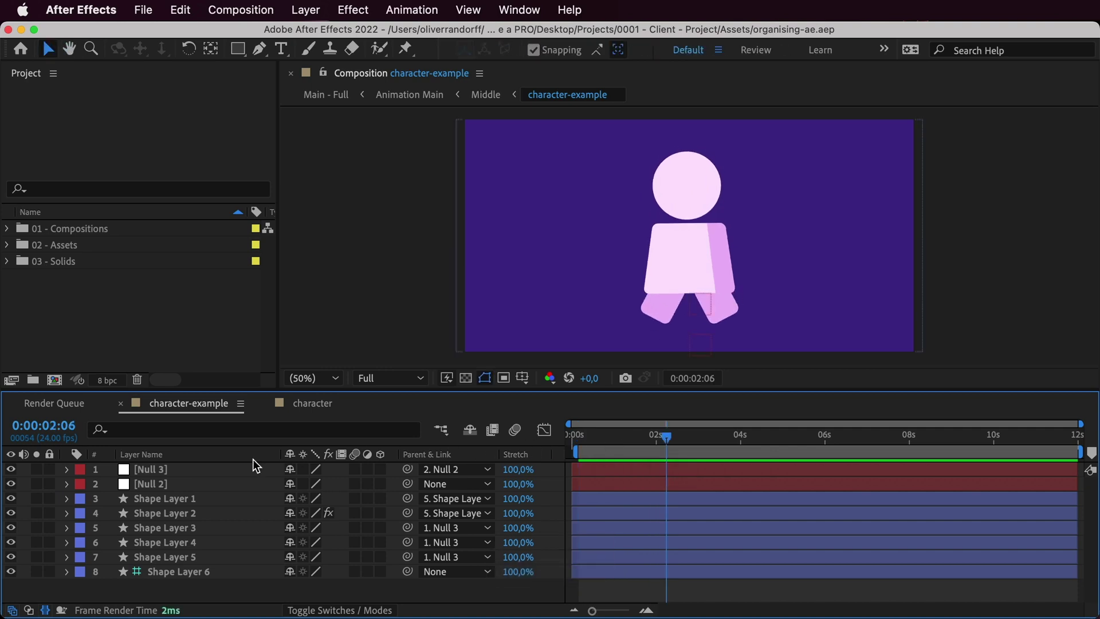
left_click(189, 467)
left_click(187, 484)
left_click(185, 507)
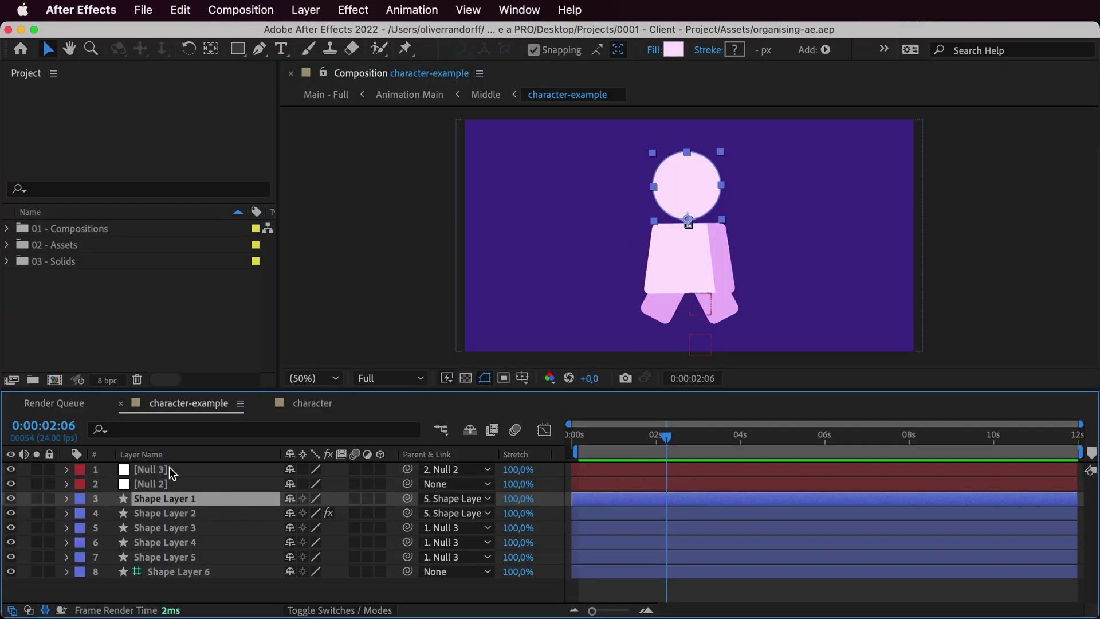
Reveal the keyframes of the Null 3 layer, scrub through its motion and rename the layer body-movement-null.
left_click(169, 469)
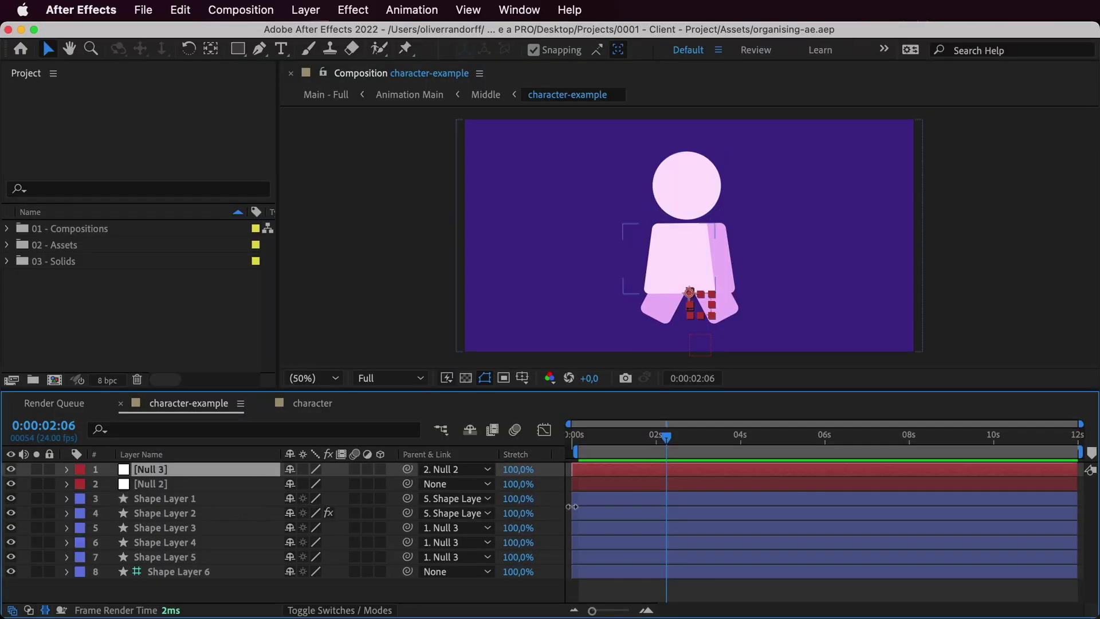
key("u")
left_click_drag(582, 438, 666, 445)
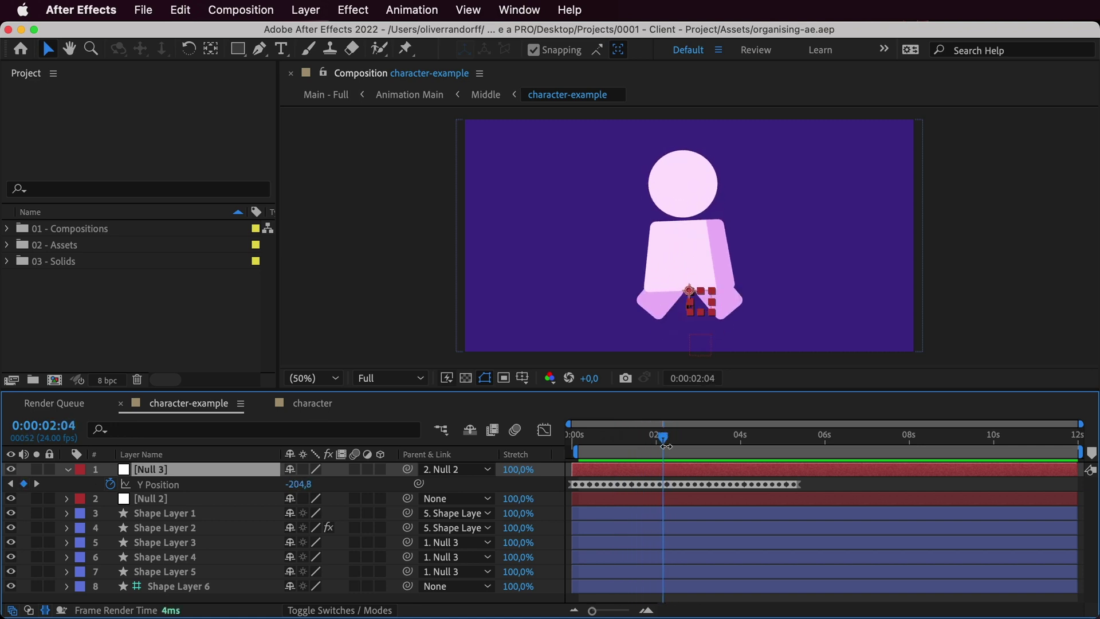
key("Return")
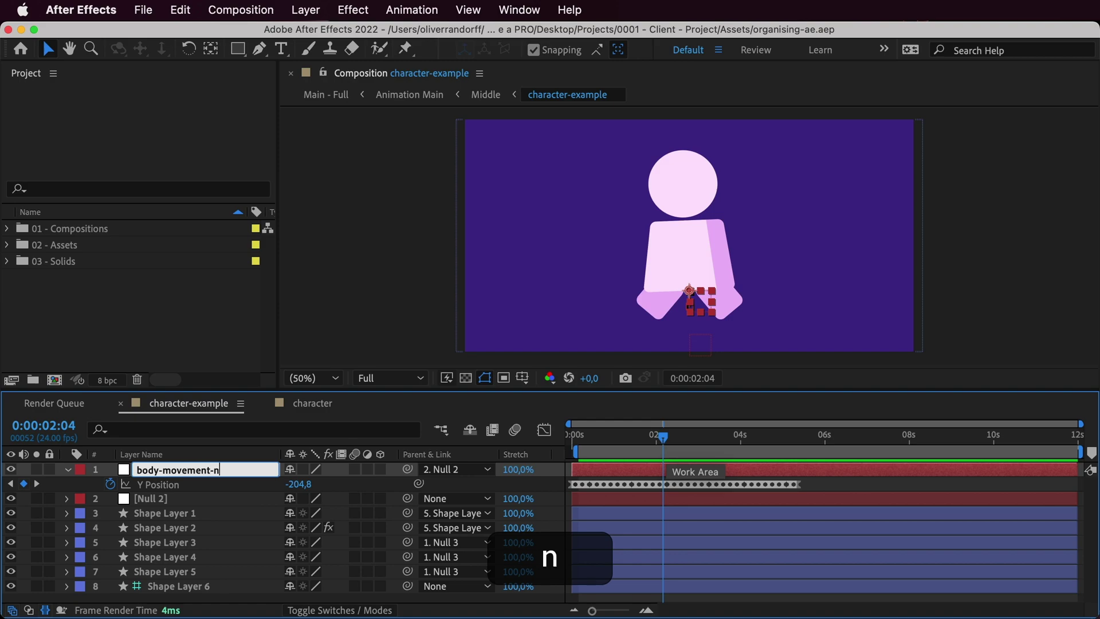
key("Return")
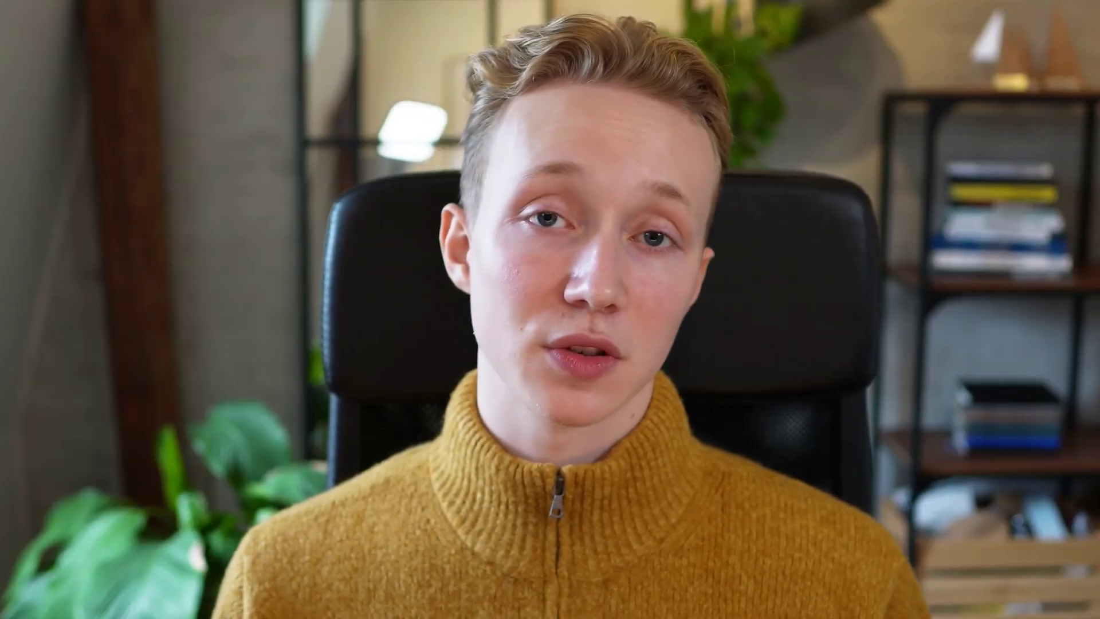
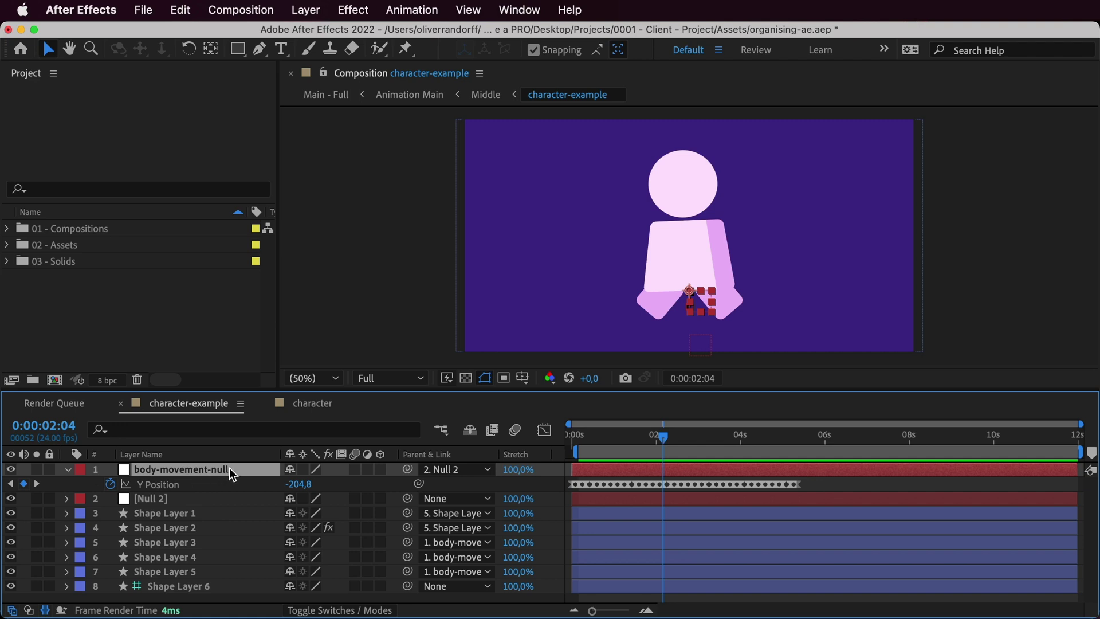
Check the keyframed properties of the Null 2 layer, collapse them and rename the layer squash-stretch.
left_click(191, 503)
left_click(608, 438)
key("u")
key("u")
mouse_move(616, 447)
left_mouse_down()
mouse_move(722, 444)
mouse_move(621, 445)
left_mouse_up()
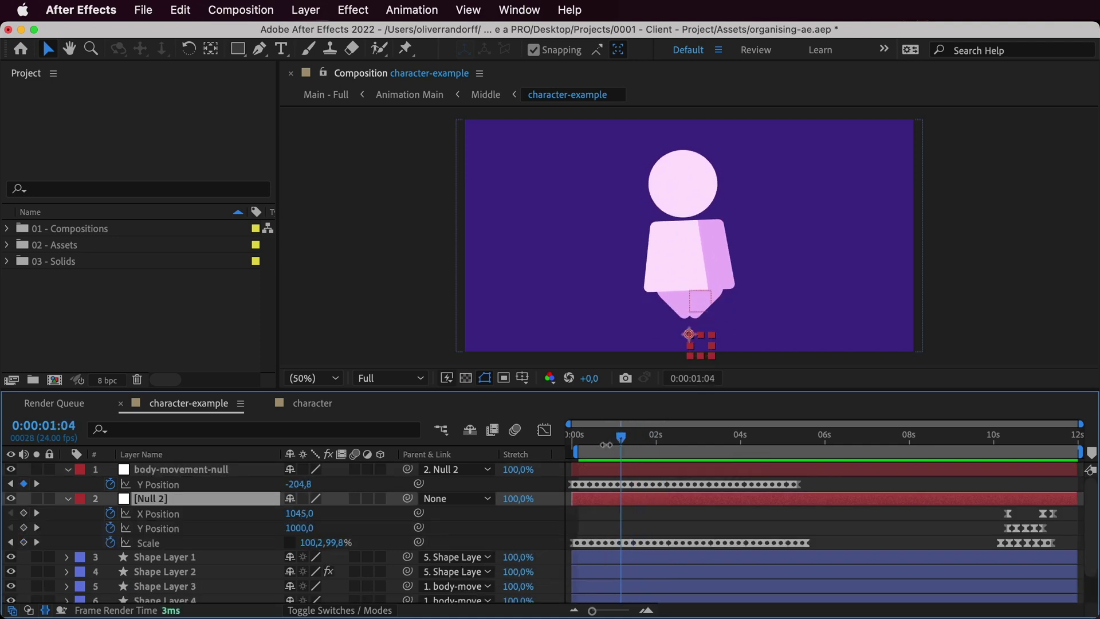
key("u")
key("Return")
type("squash-stretch")
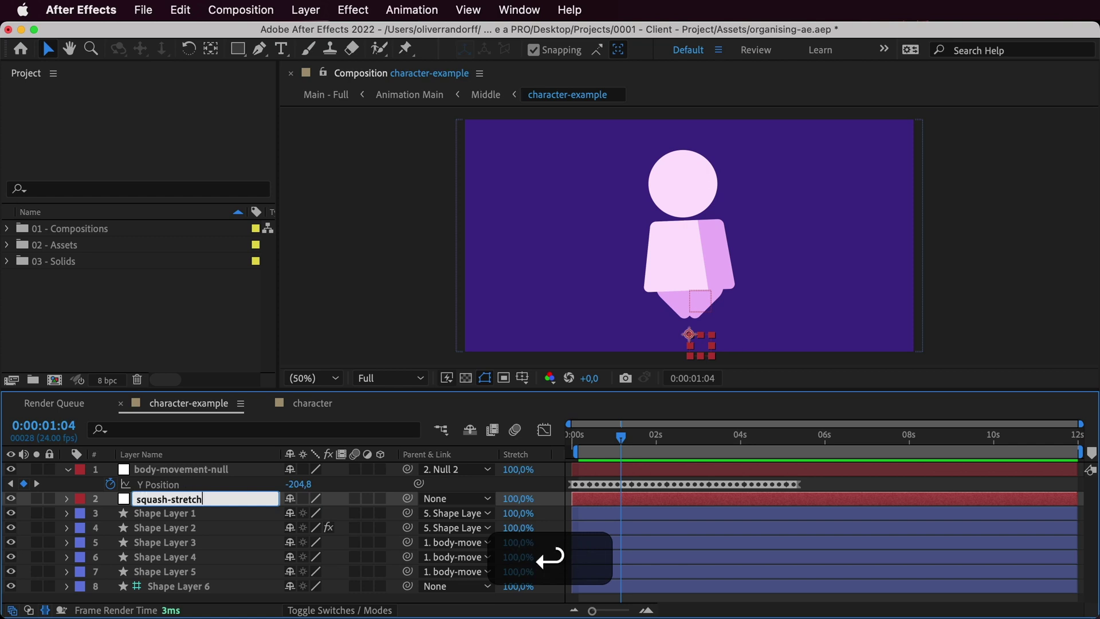
key("Return")
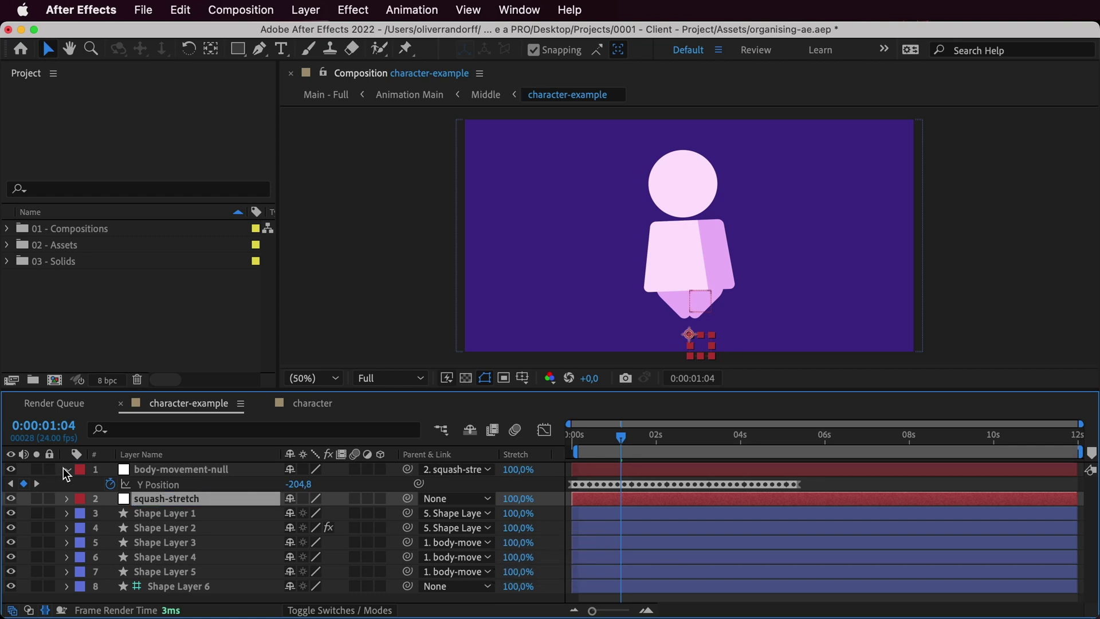
Rename Shape Layer 1, the character's round head, as head.
left_click(173, 499)
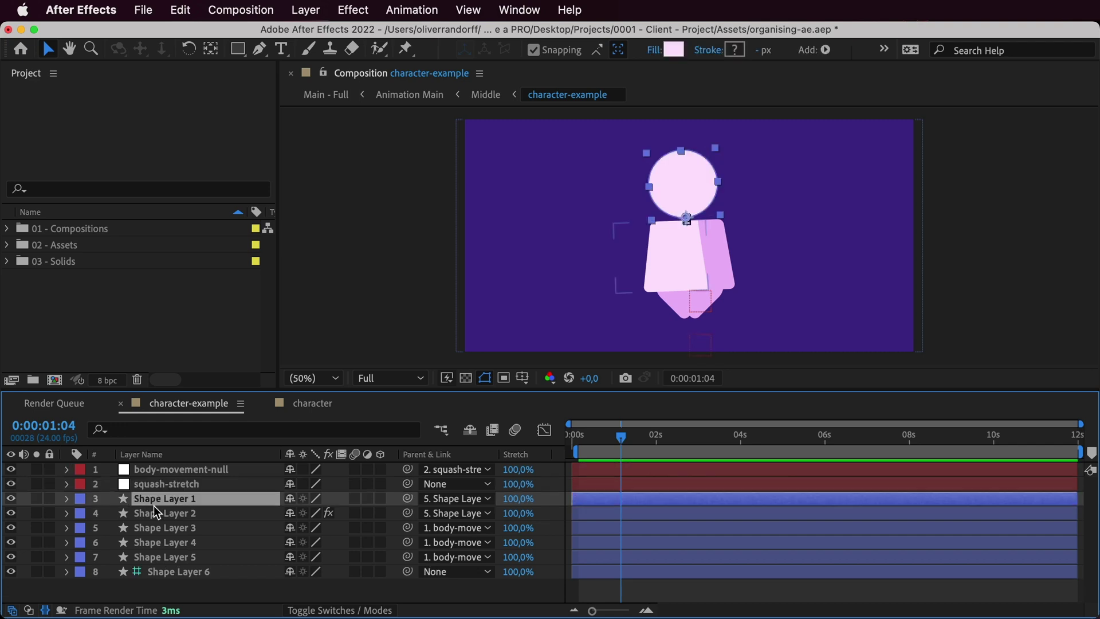
key("Return")
type("head")
key("Return")
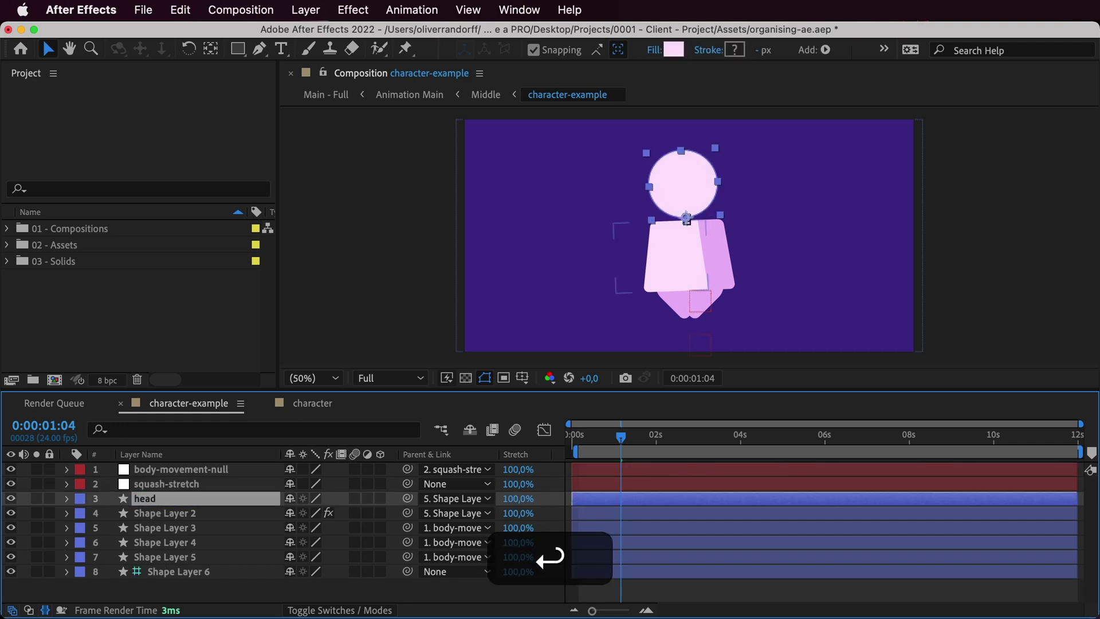
Rename Shape Layer 2, the light front part of the torso, as body-front.
left_click(168, 516)
key("Return")
type("body")
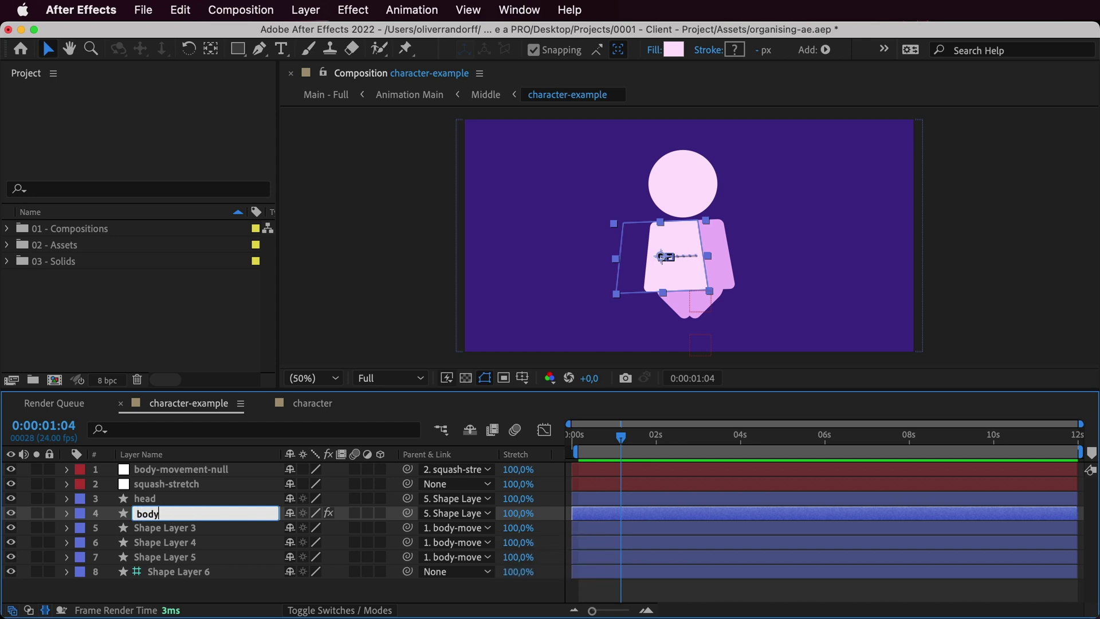
type("-front")
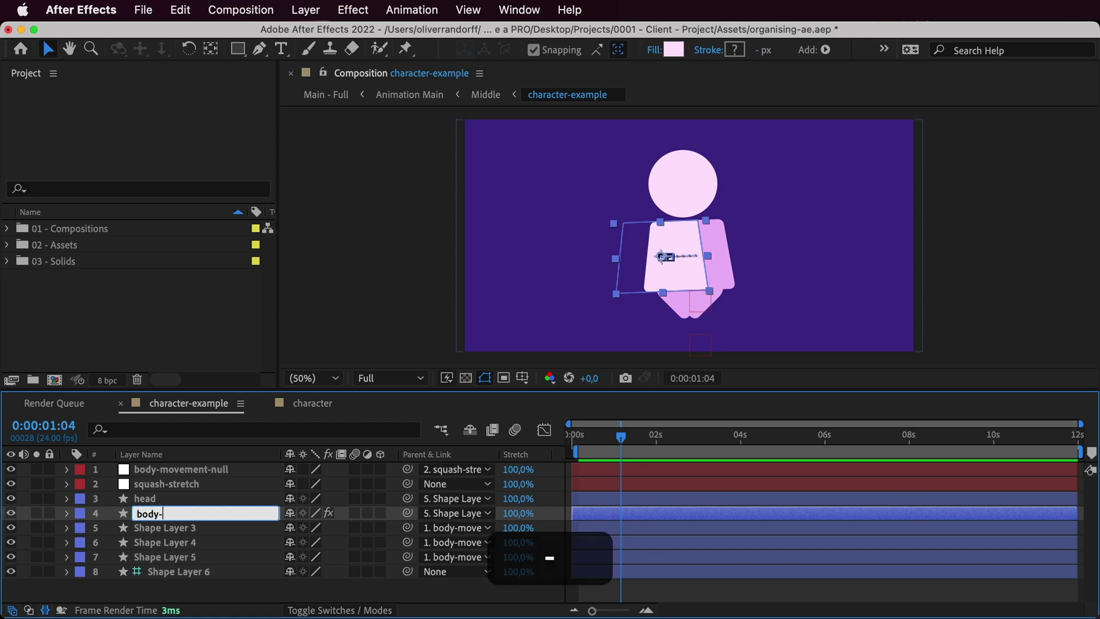
key("Return")
Rename Shape Layer 3, the full torso shape behind the front part, as body-back.
left_click(166, 529)
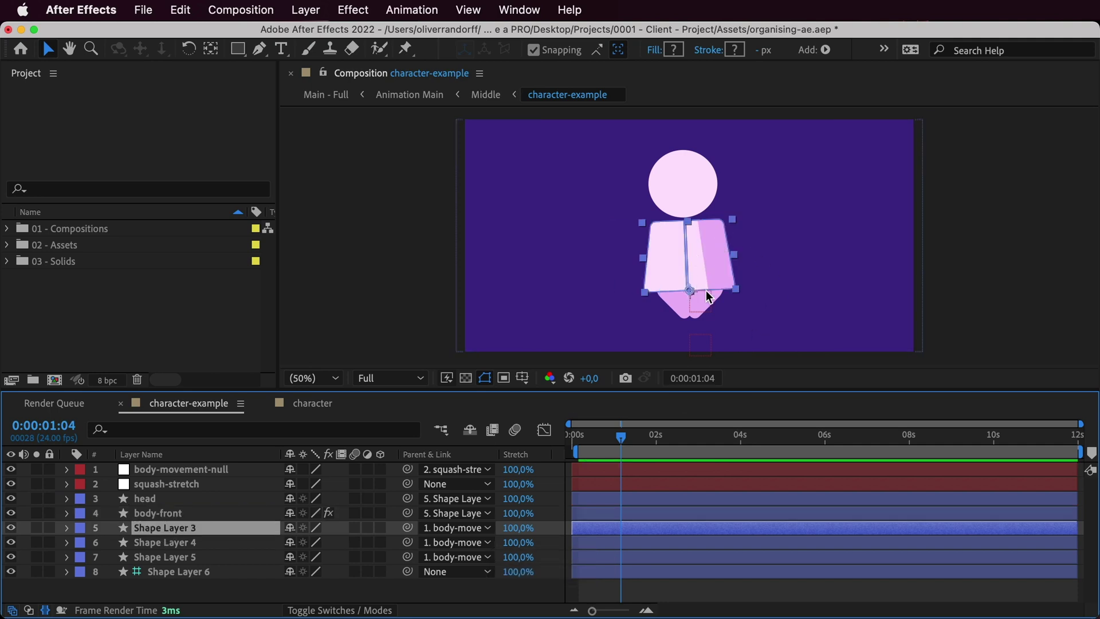
key("Return")
type("body-back")
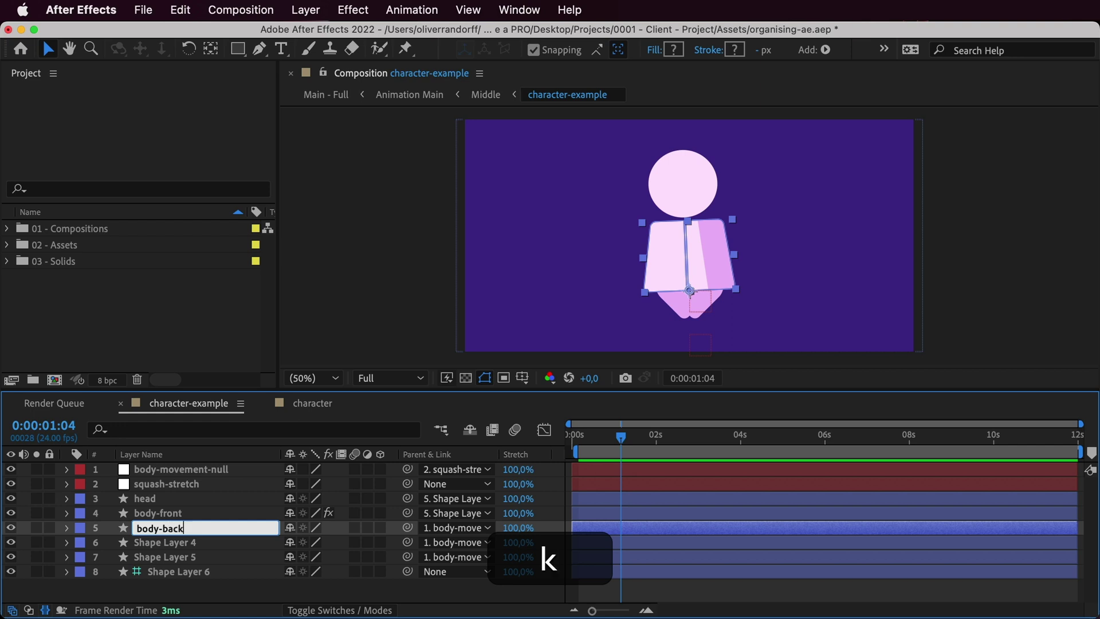
key("Return")
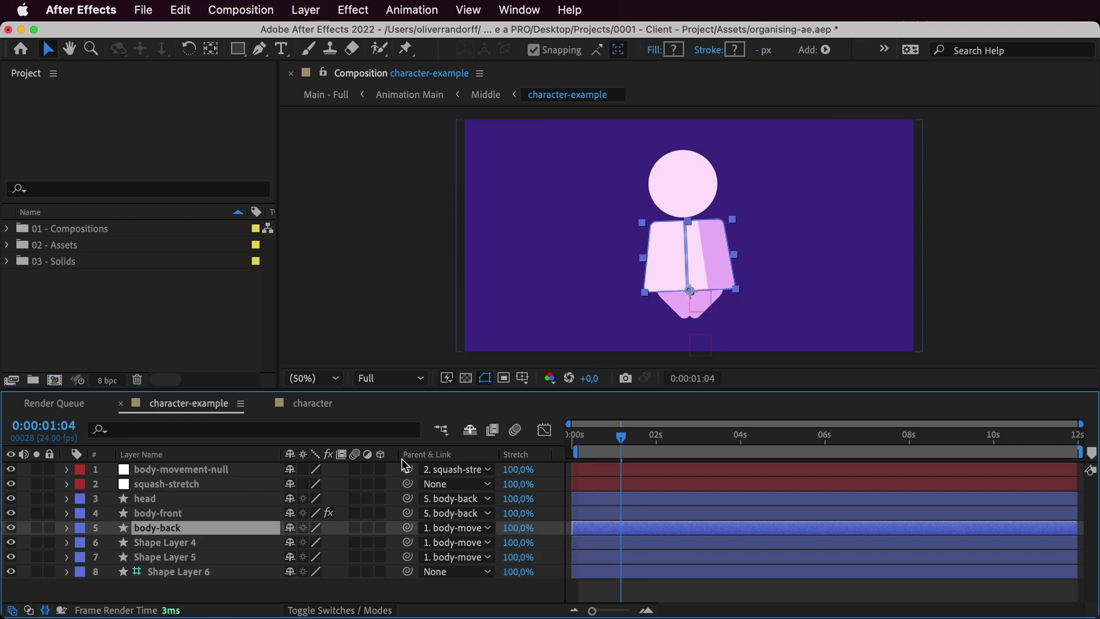
Rename Shape Layer 4, the character's left-hand leg shape, as leg-L.
left_click(197, 545)
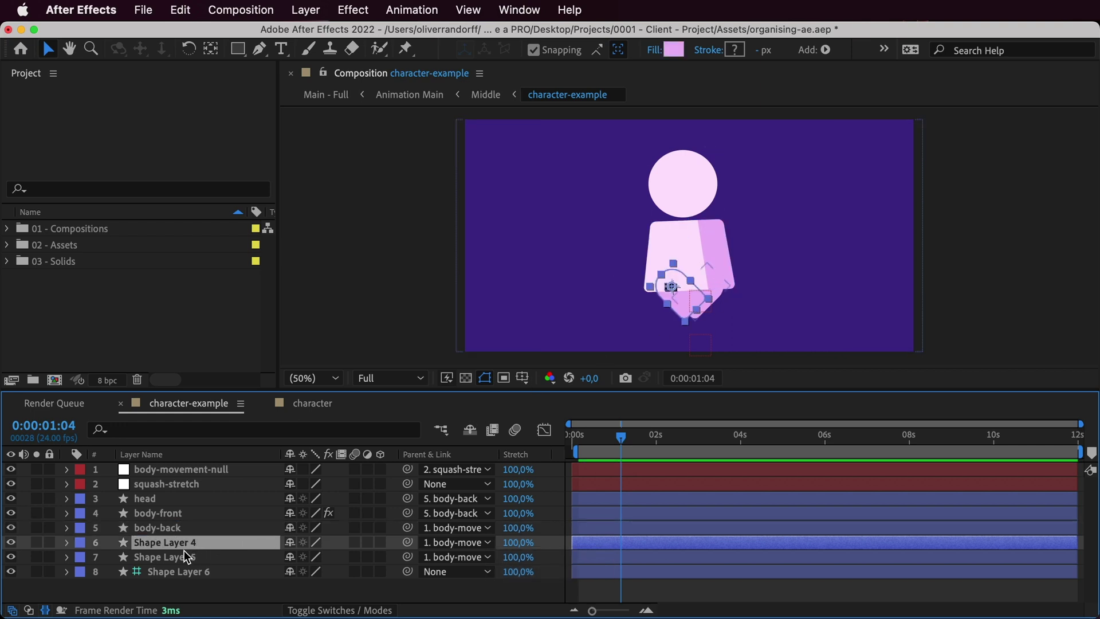
key("Return")
type("leg-L")
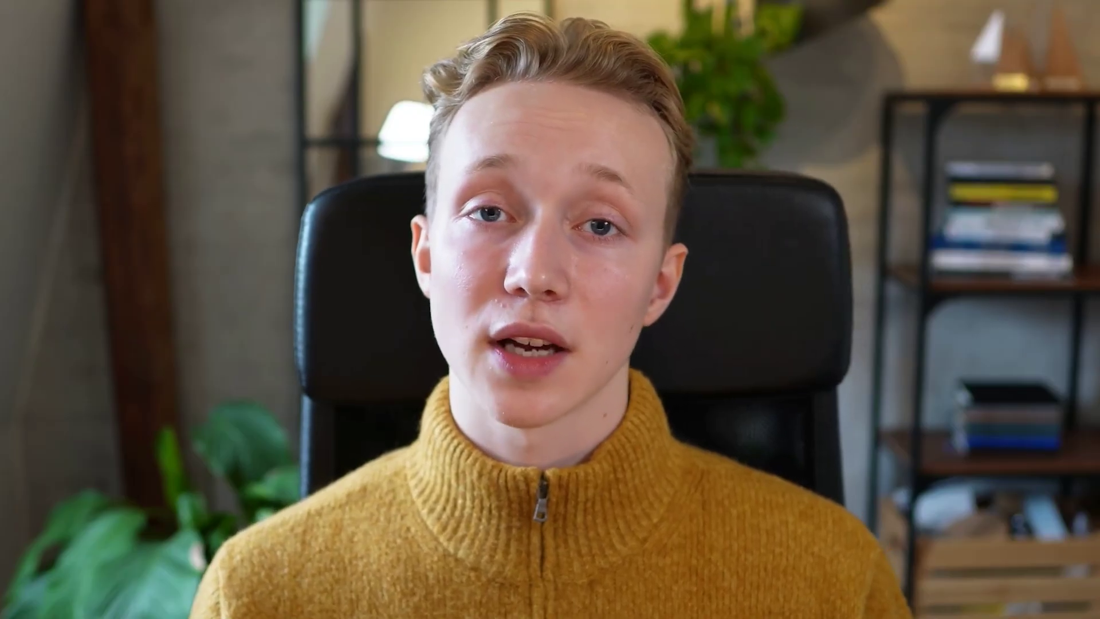
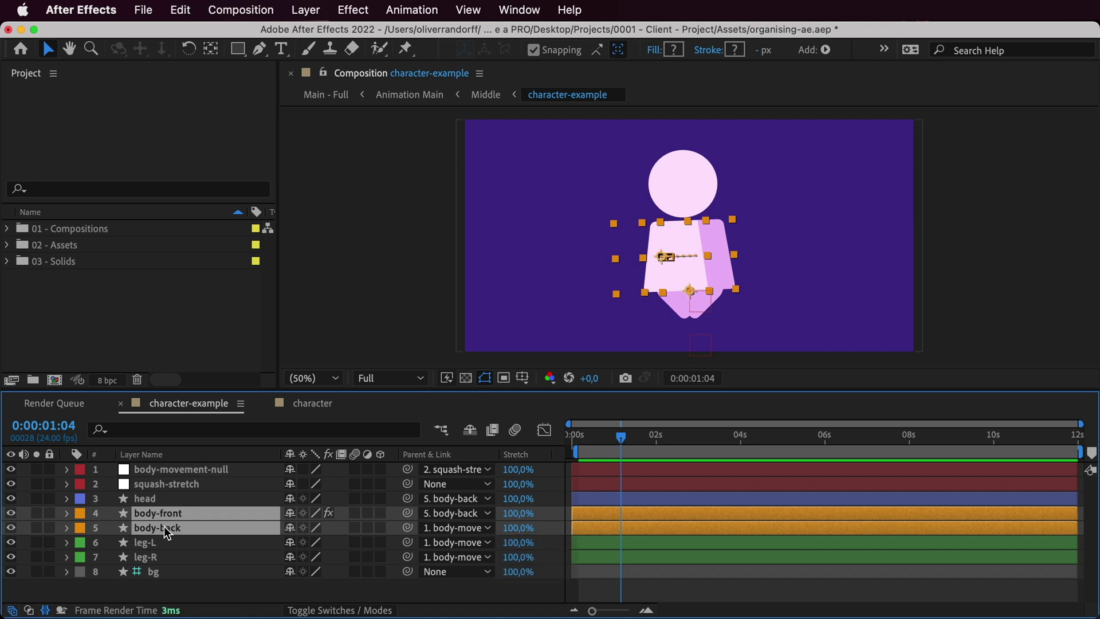
Review the colour-grouped layers by selecting the green leg pair and the red null pair in turn.
left_click(147, 545)
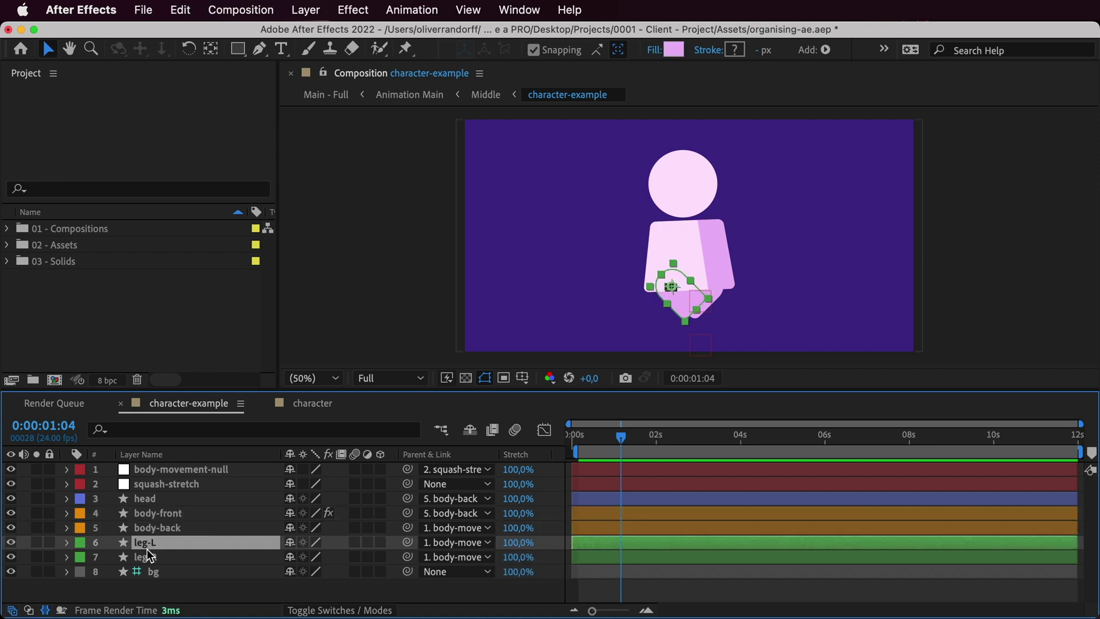
left_click(149, 559, "shift")
left_click(157, 467)
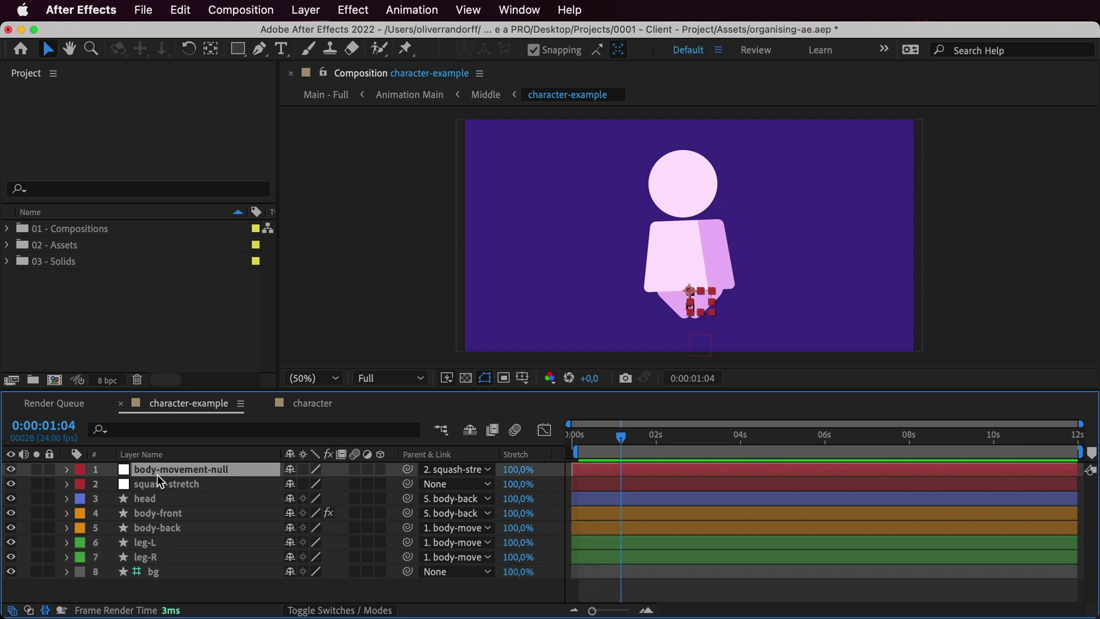
left_click(160, 483, "shift")
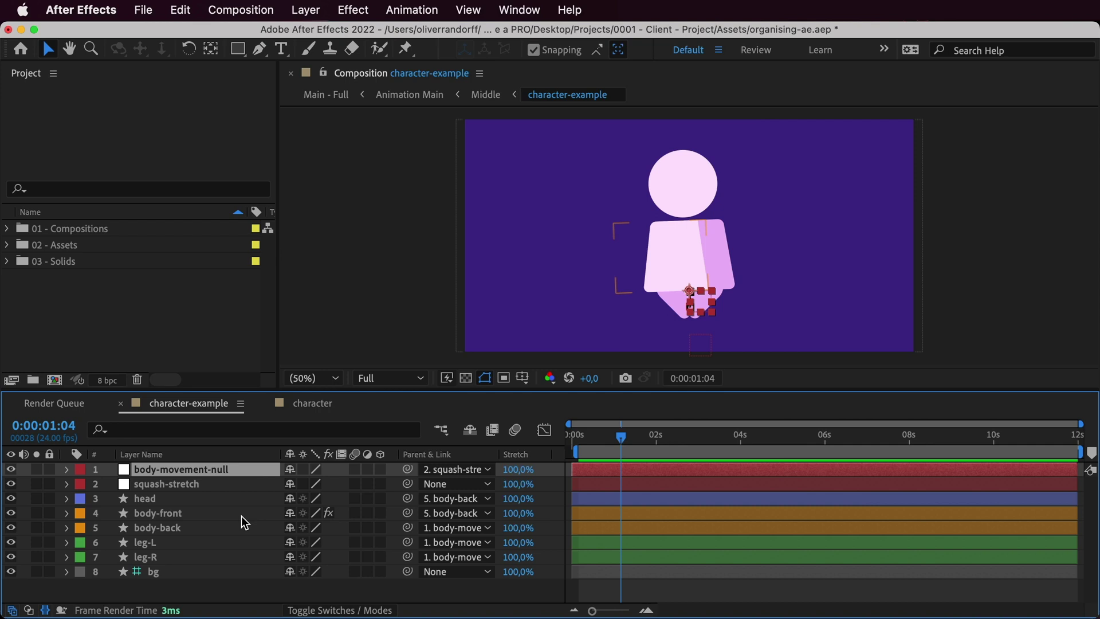
Reveal the keyframed properties of all layers in an enlarged timeline and preview the walk animation.
left_click(182, 524)
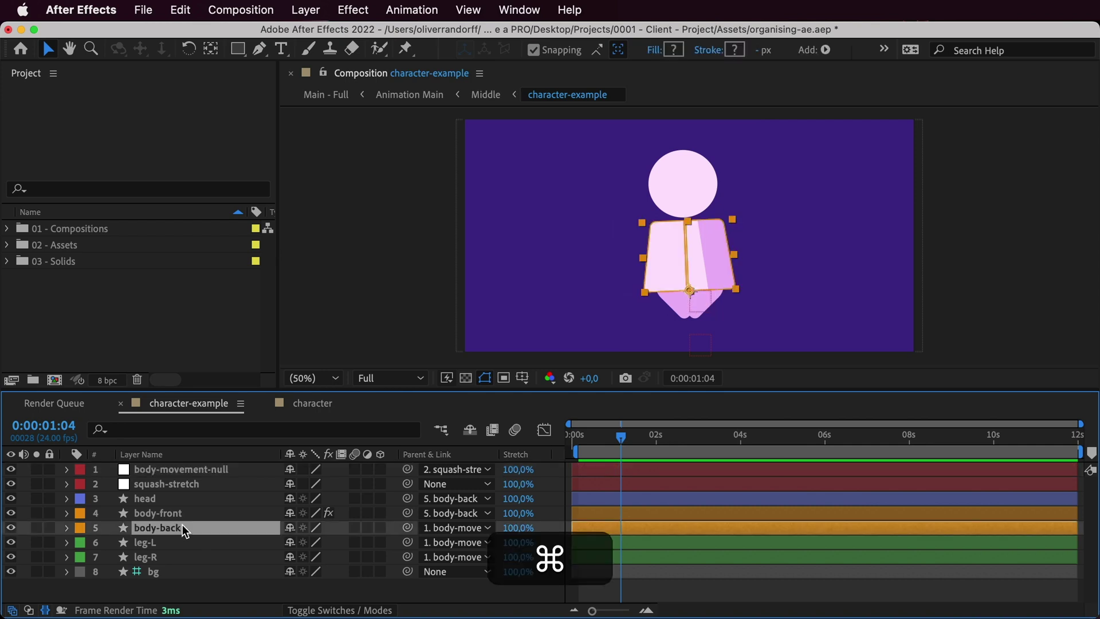
key("super+a")
key("u")
key("y")
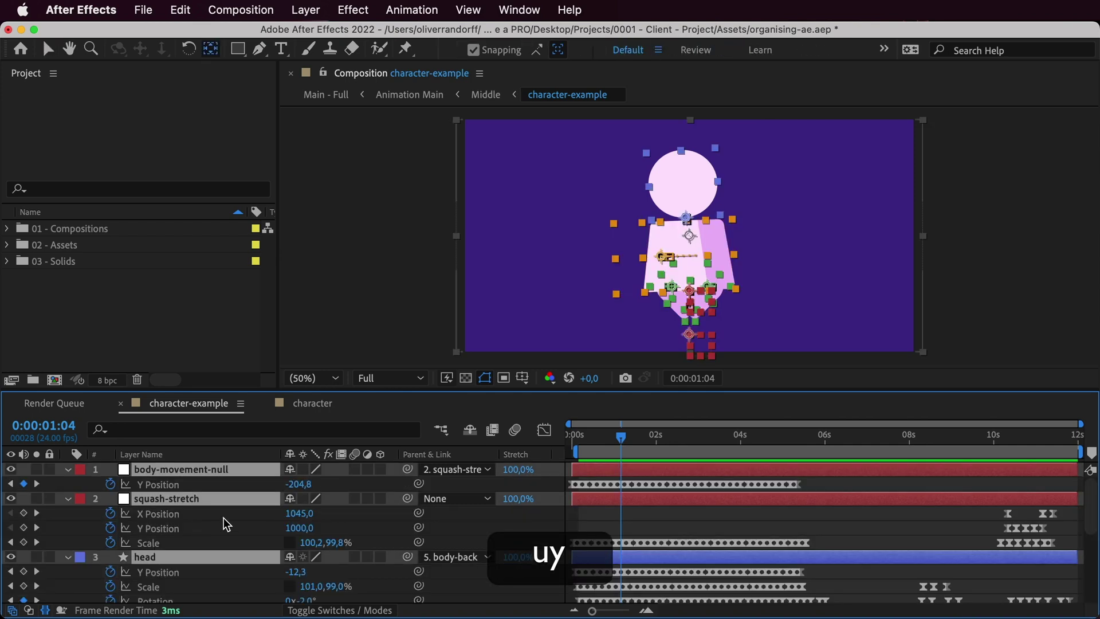
left_click(660, 516)
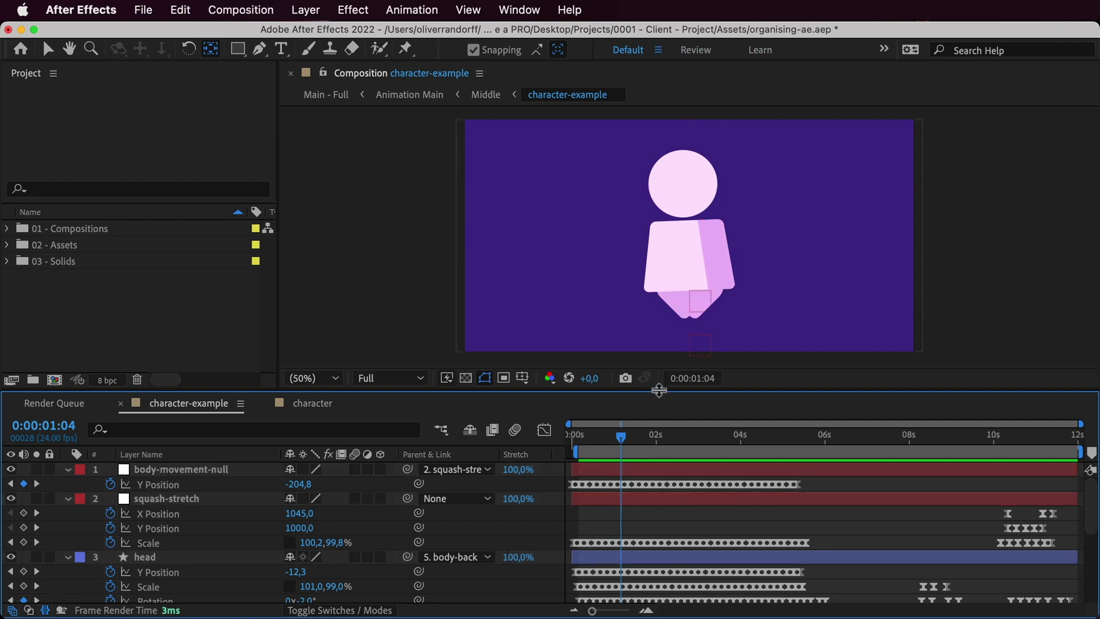
left_click_drag(659, 390, 646, 226)
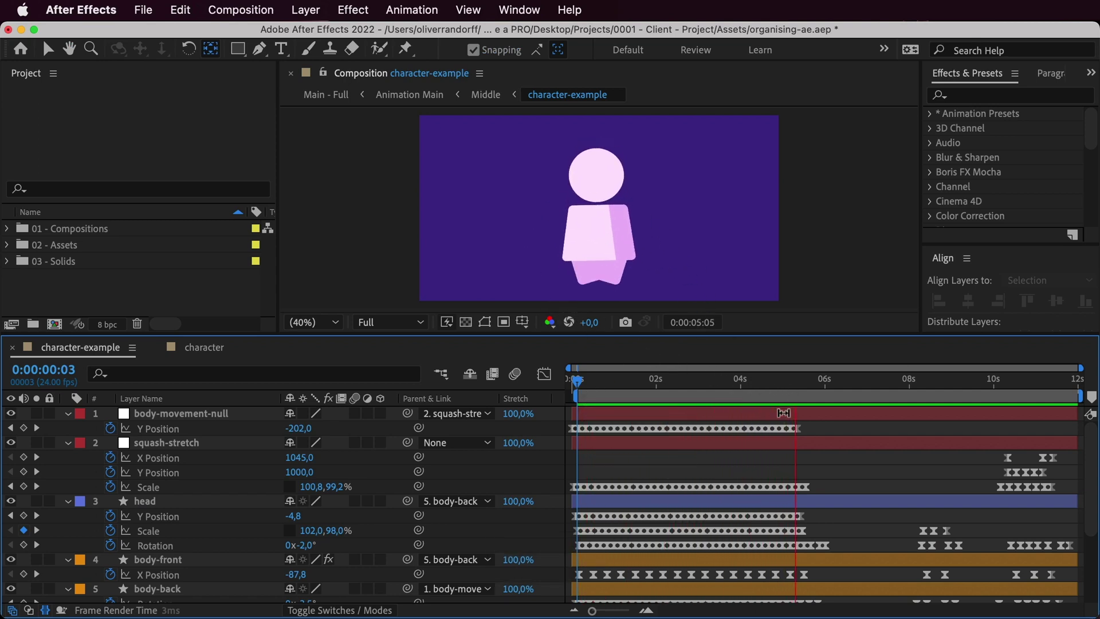
key("space")
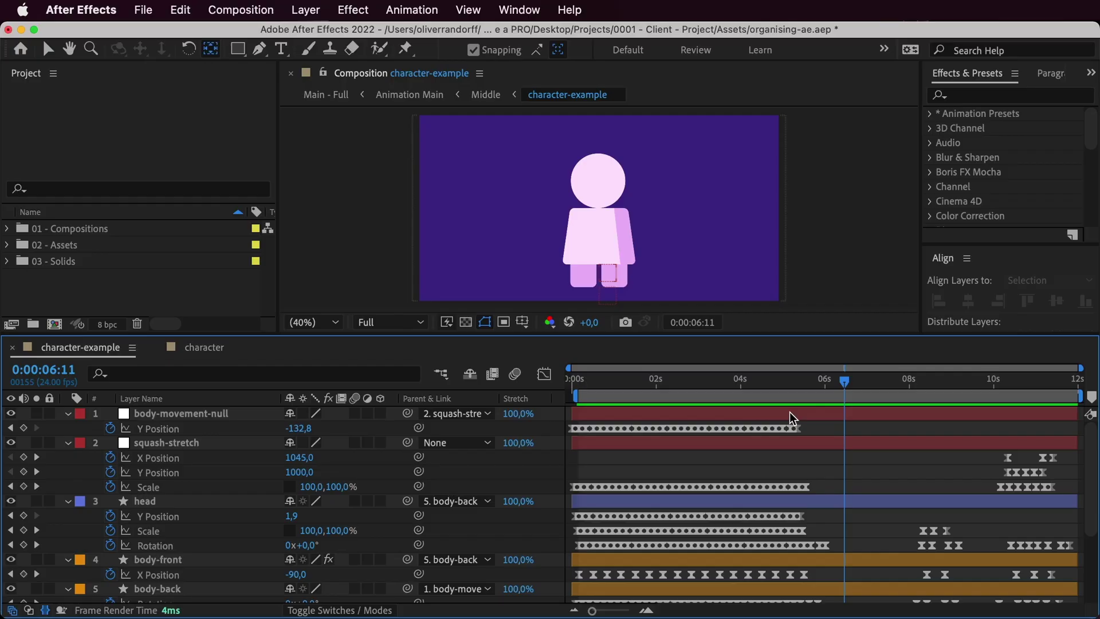
Try labelling all of the head layer's Y Position keyframes Green.
left_click(801, 497)
left_click_drag(813, 516, 560, 511)
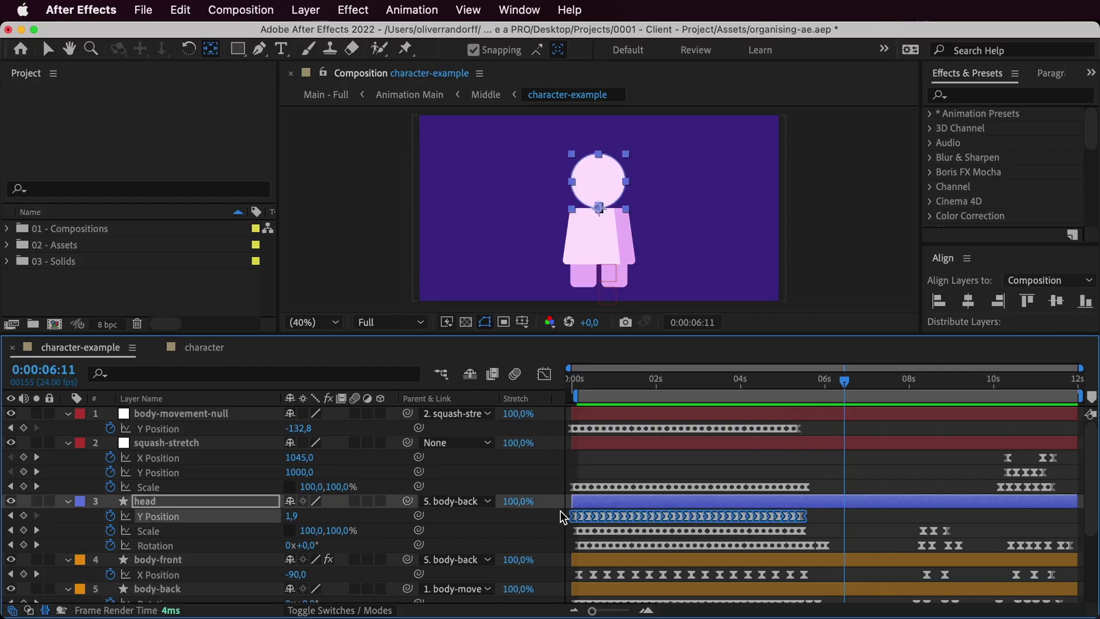
right_click(601, 513)
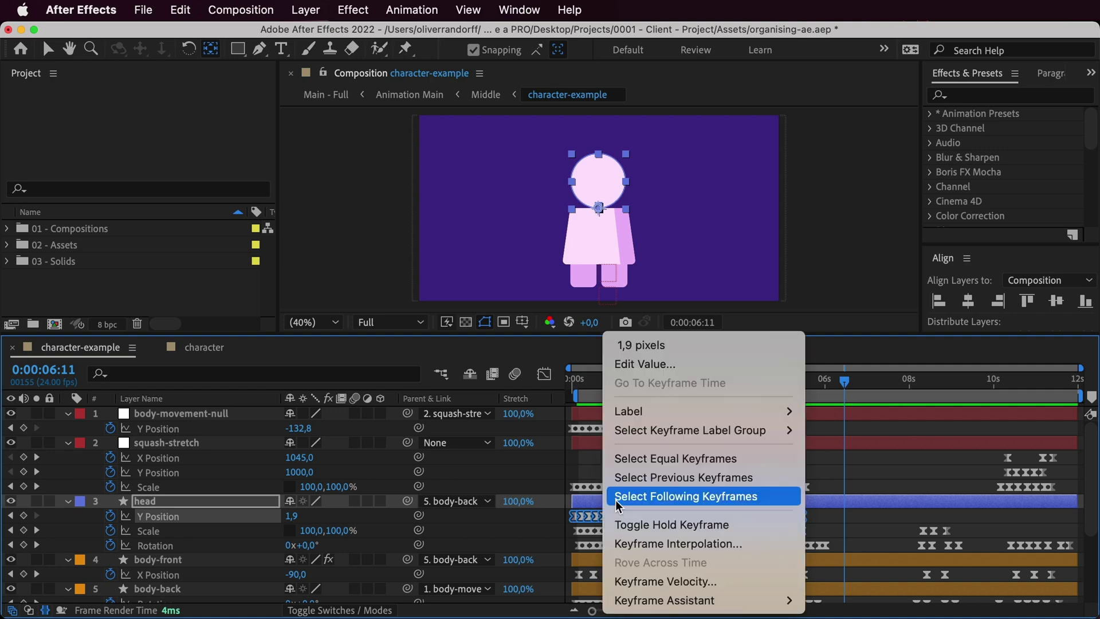
mouse_move(676, 411)
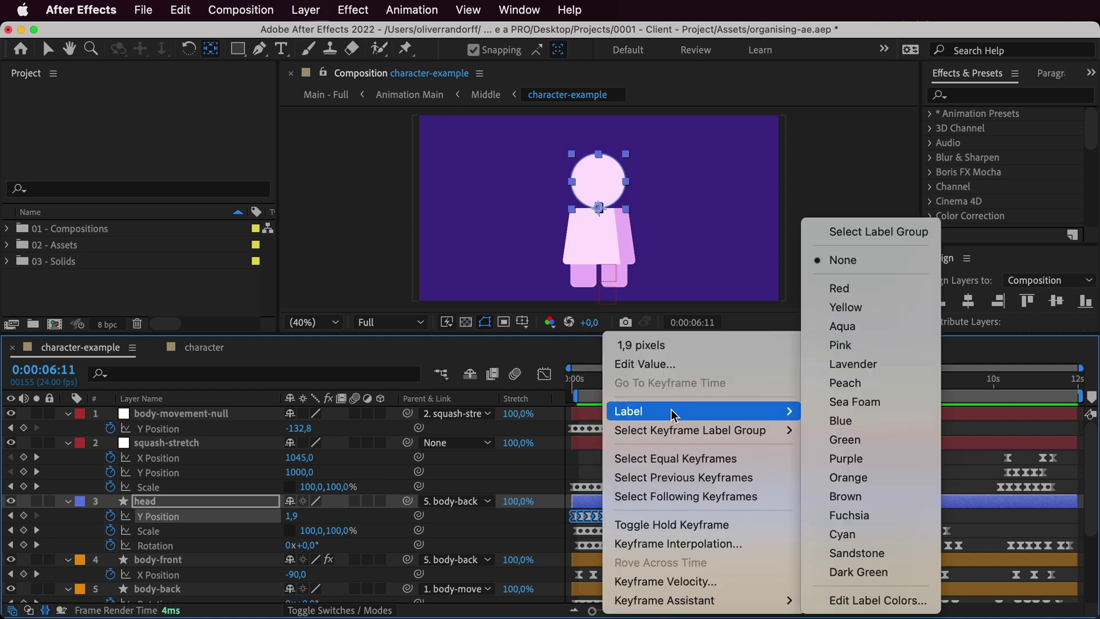
left_click(846, 439)
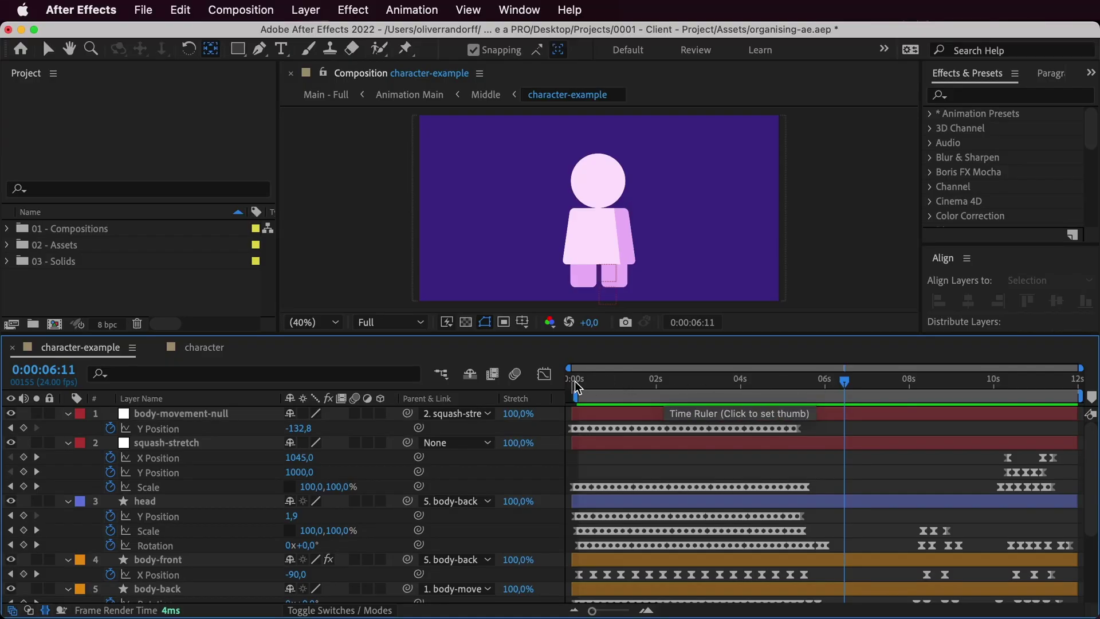
Give the Green label to the opening keyframes, within roughly the first second, of every animated layer from leg-R up to body-movement-null.
mouse_move(577, 387)
left_mouse_down()
mouse_move(697, 388)
mouse_move(629, 386)
mouse_move(589, 400)
left_mouse_up()
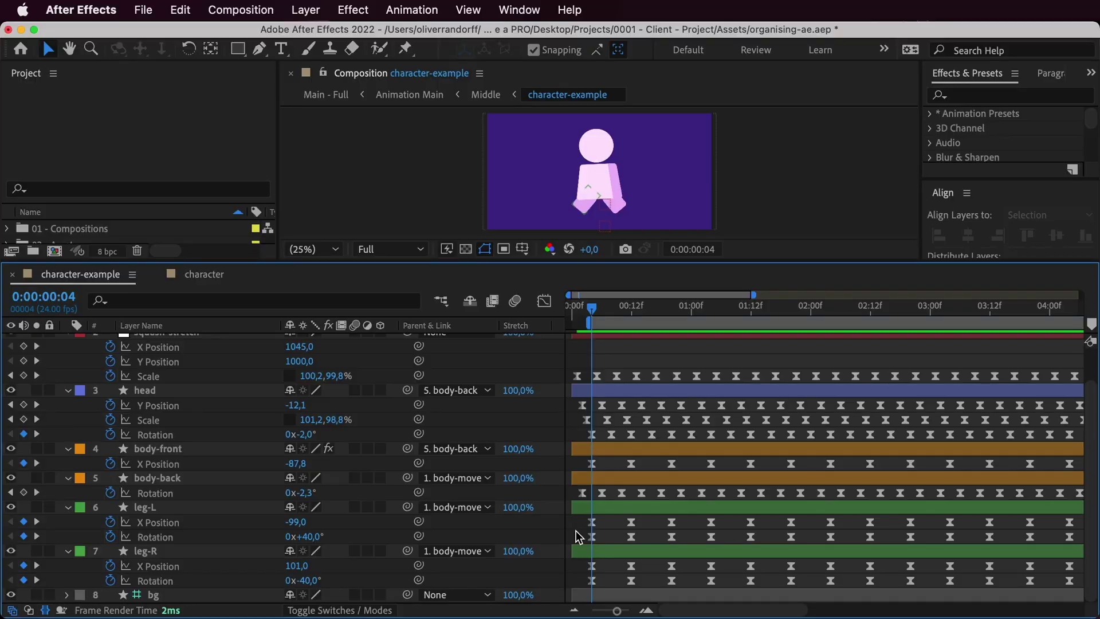
left_click_drag(582, 514, 680, 585)
left_click(591, 464, "shift")
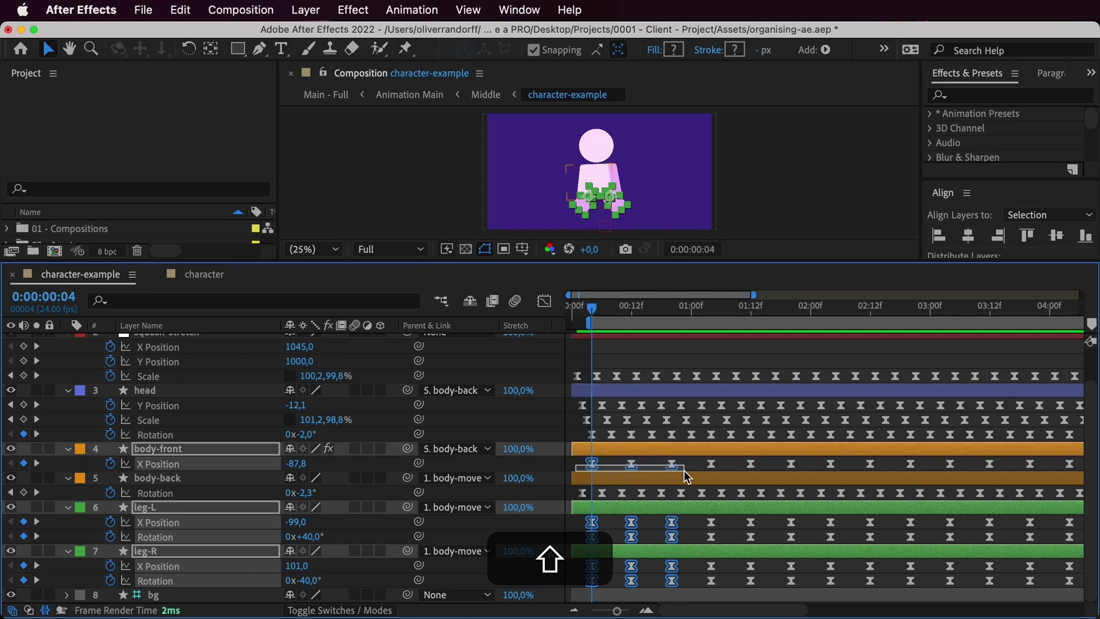
left_click_drag(686, 476, 684, 475)
left_click_drag(573, 493, 673, 497)
scroll(658, 494, "up", 2)
scroll(649, 493, "up", 1)
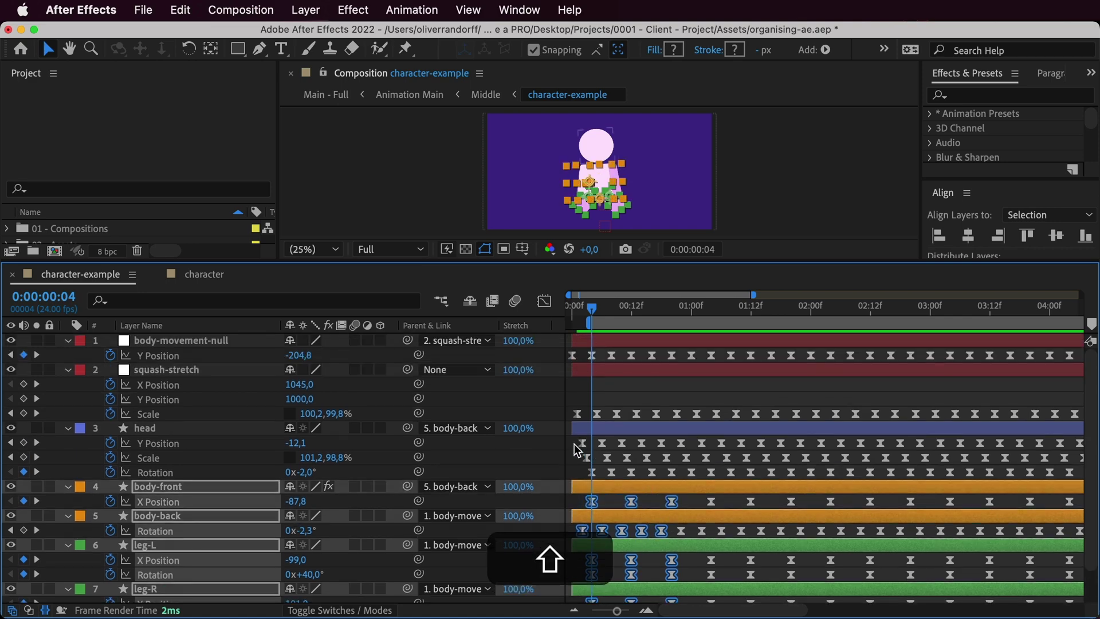
left_click_drag(573, 446, 685, 485)
left_click_drag(664, 408, 574, 427)
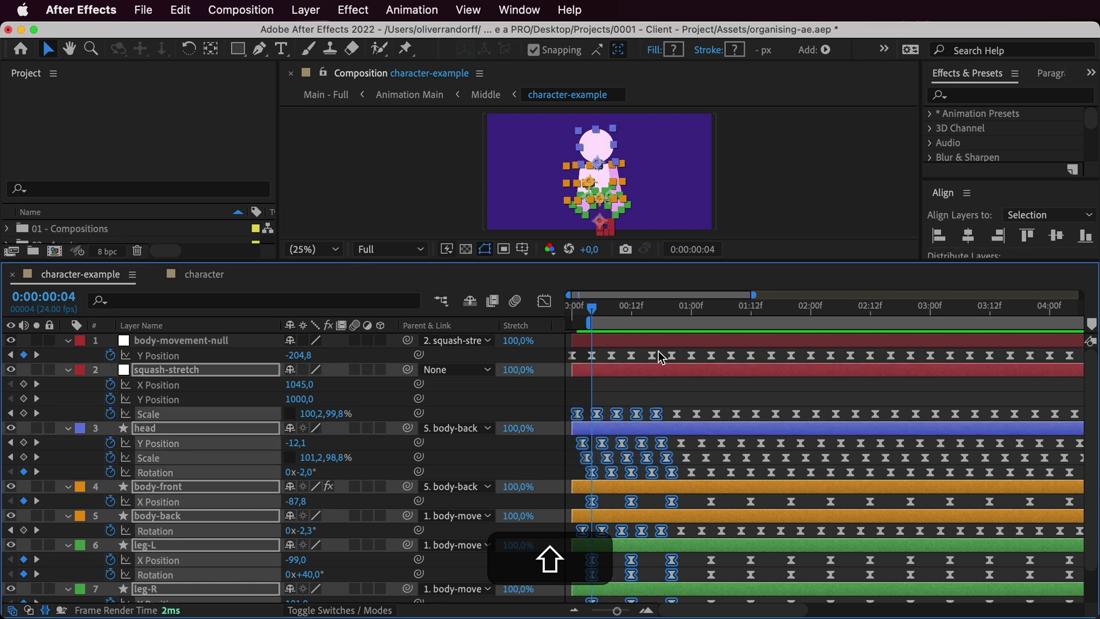
left_click_drag(640, 360, 572, 359)
right_click(573, 359)
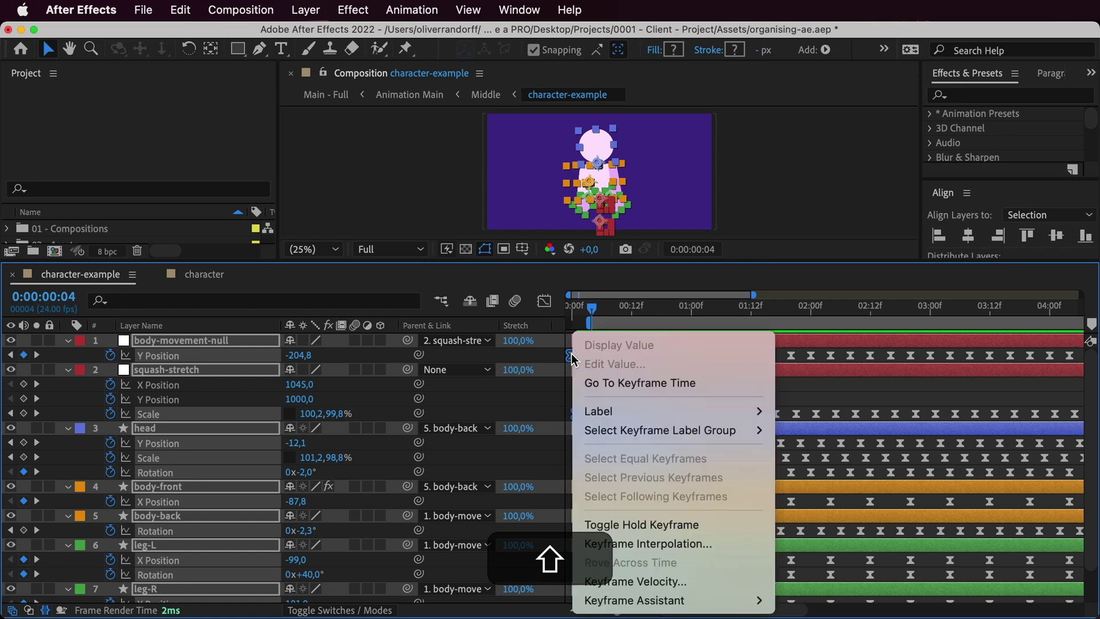
mouse_move(624, 416)
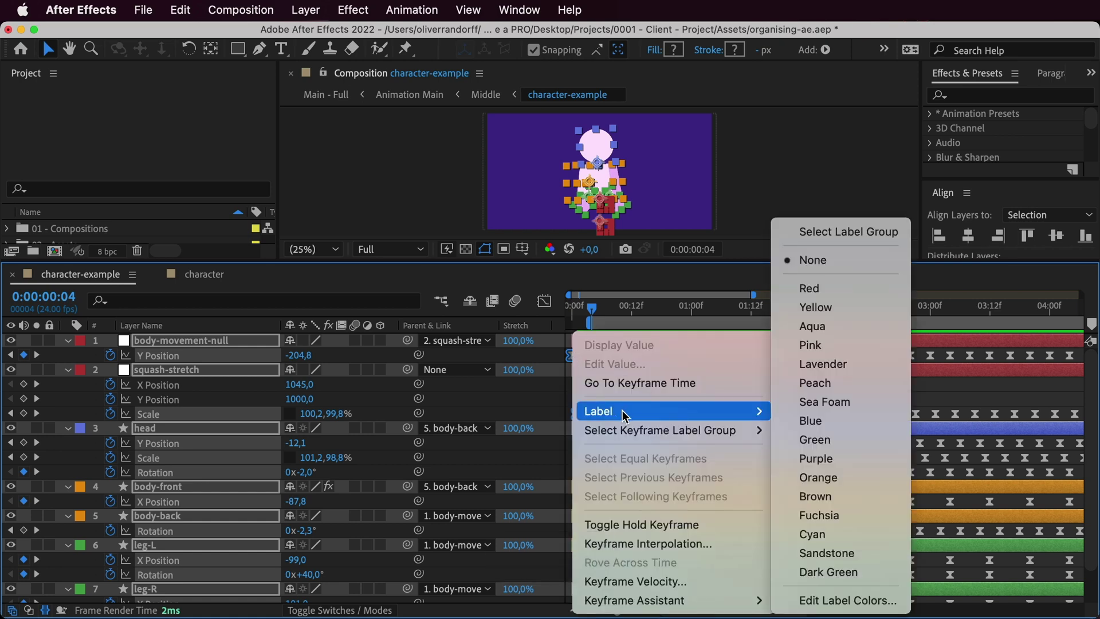
left_click(831, 440)
left_click(635, 381)
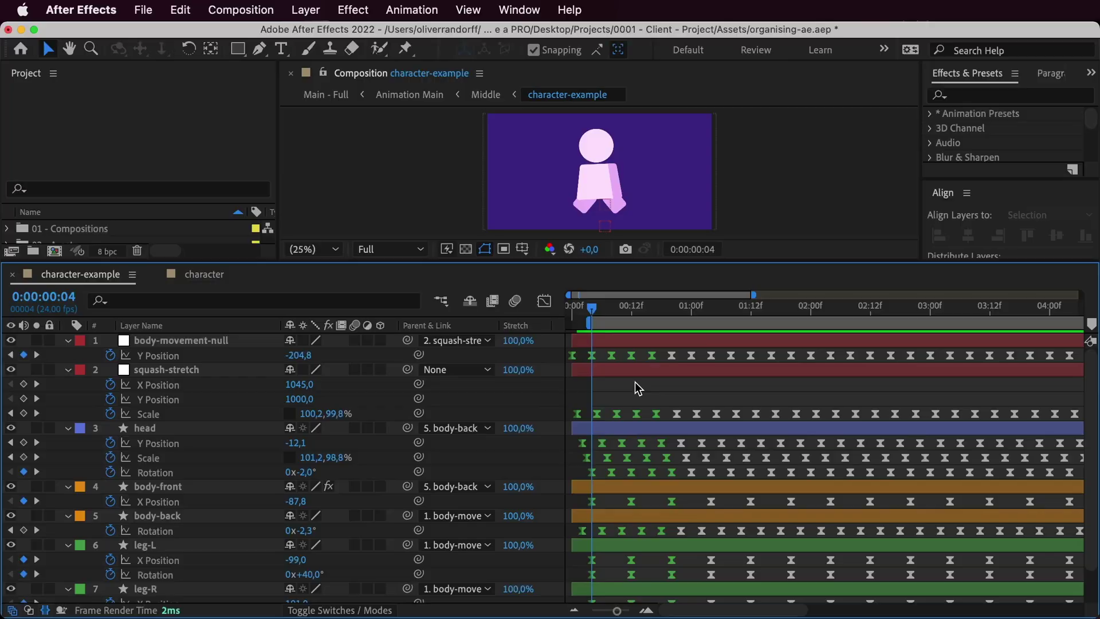
Preview the walk animation from about 0:00:04:06 through the moment the character comes to a stop.
left_click_drag(614, 612, 608, 611)
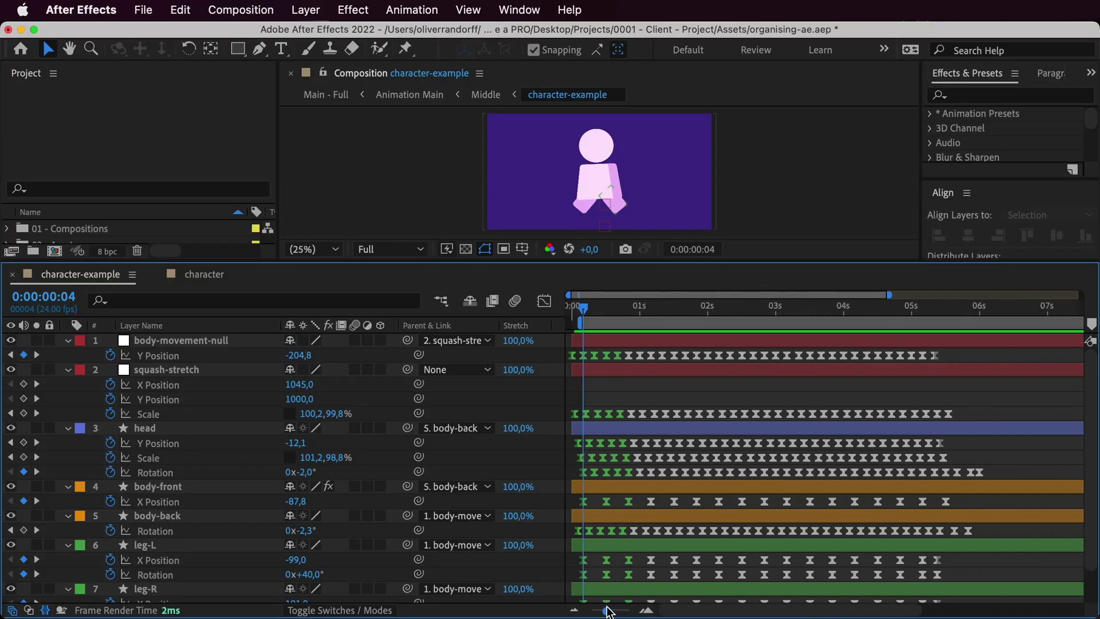
scroll(788, 445, "right", 2)
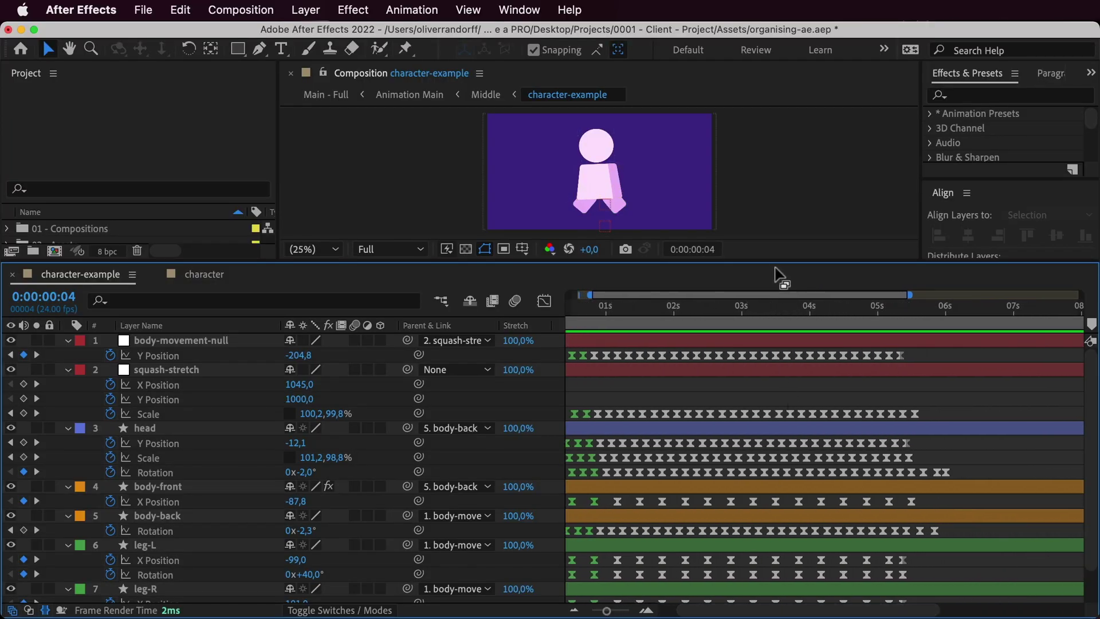
left_click_drag(772, 260, 785, 363)
left_click(828, 408)
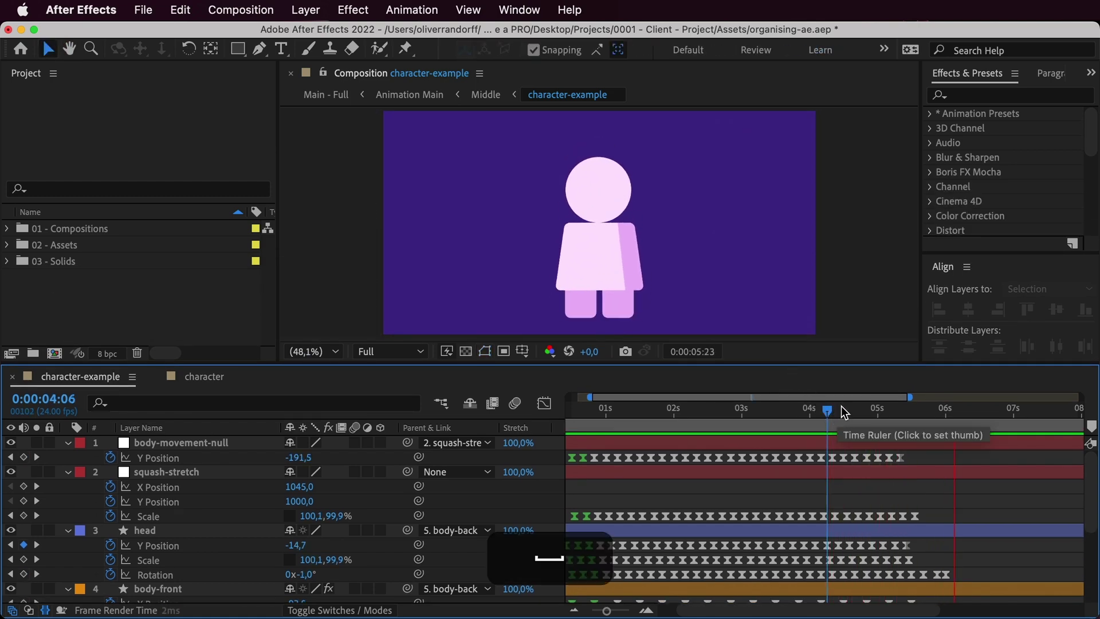
key("space")
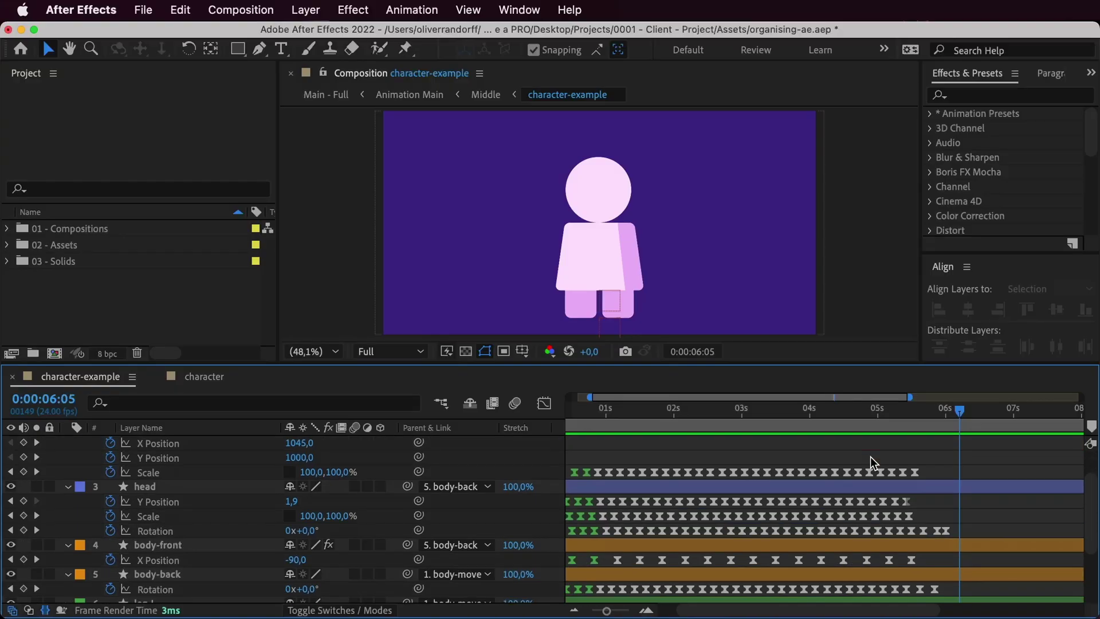
Give the Red label to the walk's final keyframes, from about 0:00:05:02 onwards, on the squash-stretch, head, body and leg layers.
scroll(871, 456, "down", 2)
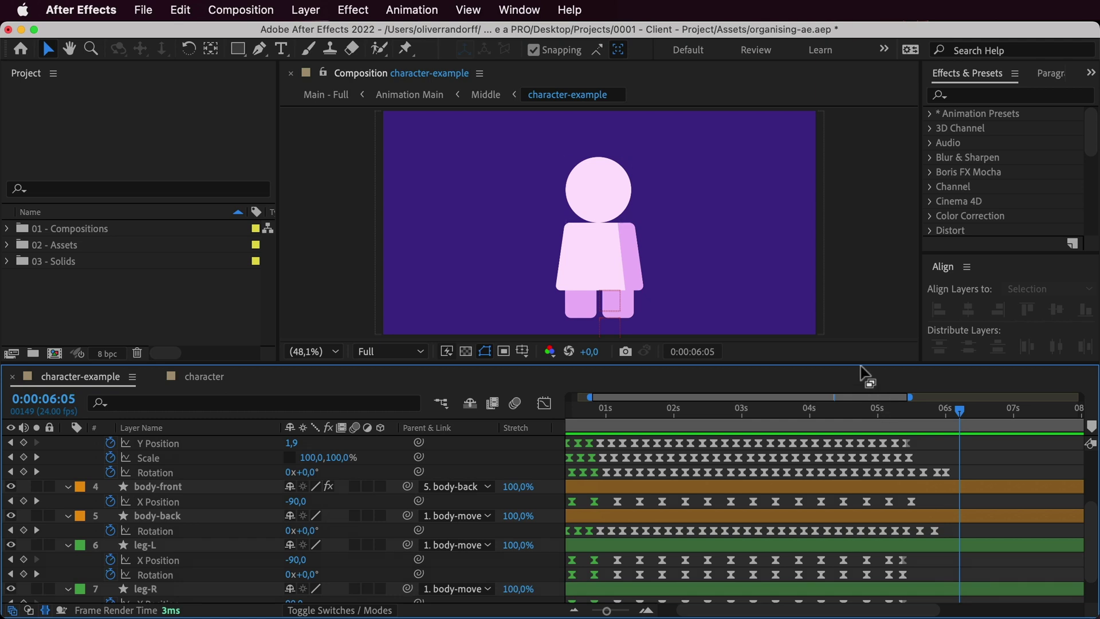
left_click_drag(860, 363, 861, 272)
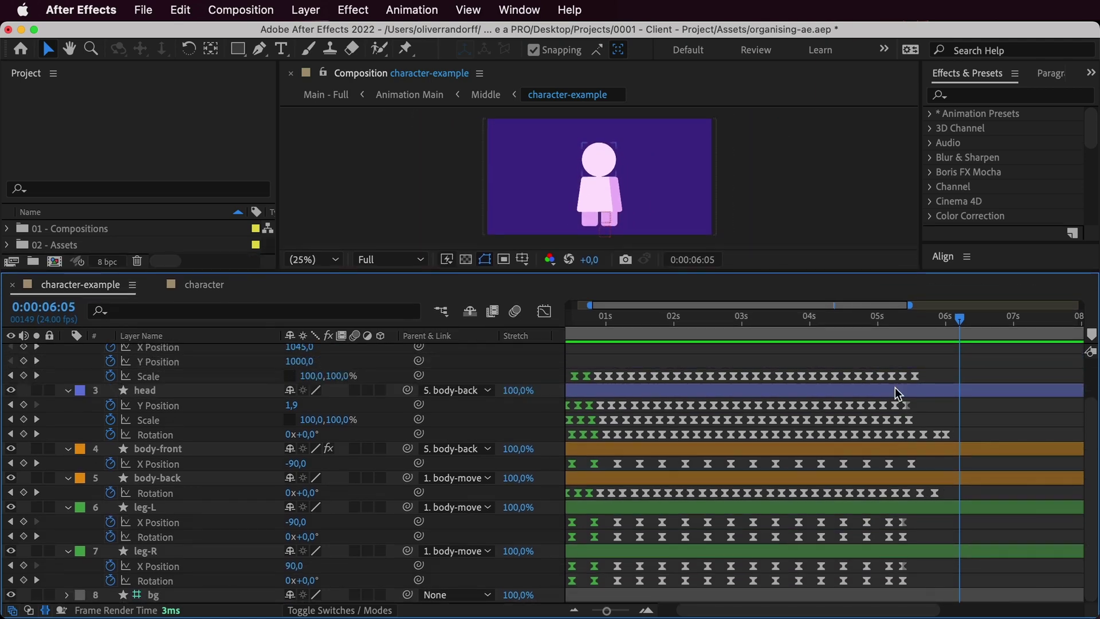
left_click_drag(860, 324, 889, 331)
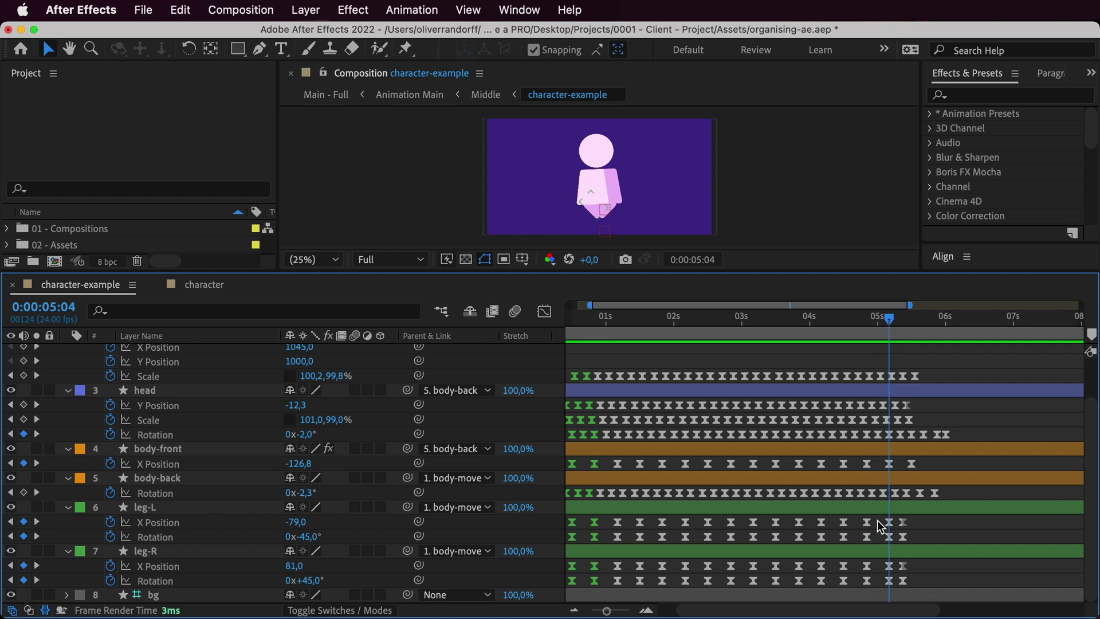
left_click_drag(877, 517, 920, 590)
left_click_drag(880, 319, 919, 325)
left_click(954, 582)
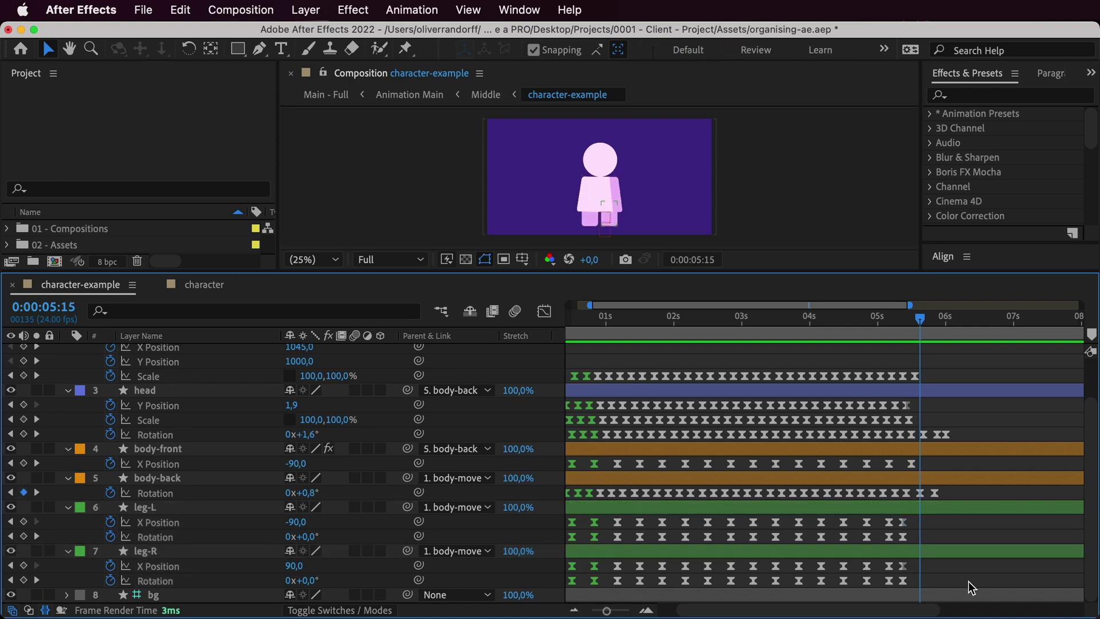
left_click_drag(968, 582, 881, 379)
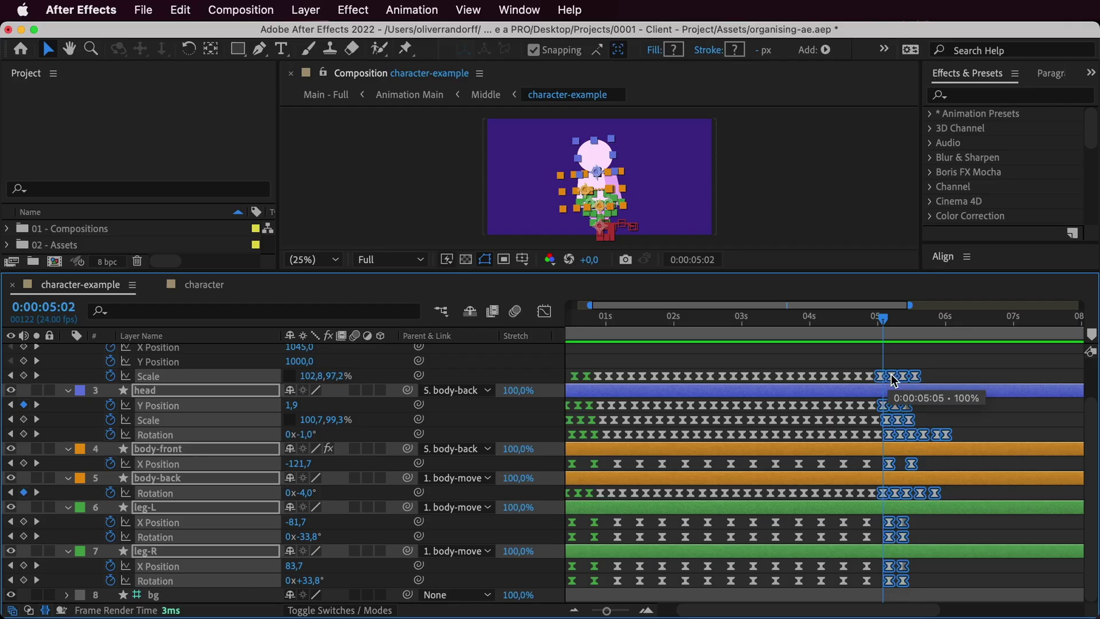
right_click(891, 379)
mouse_move(918, 411)
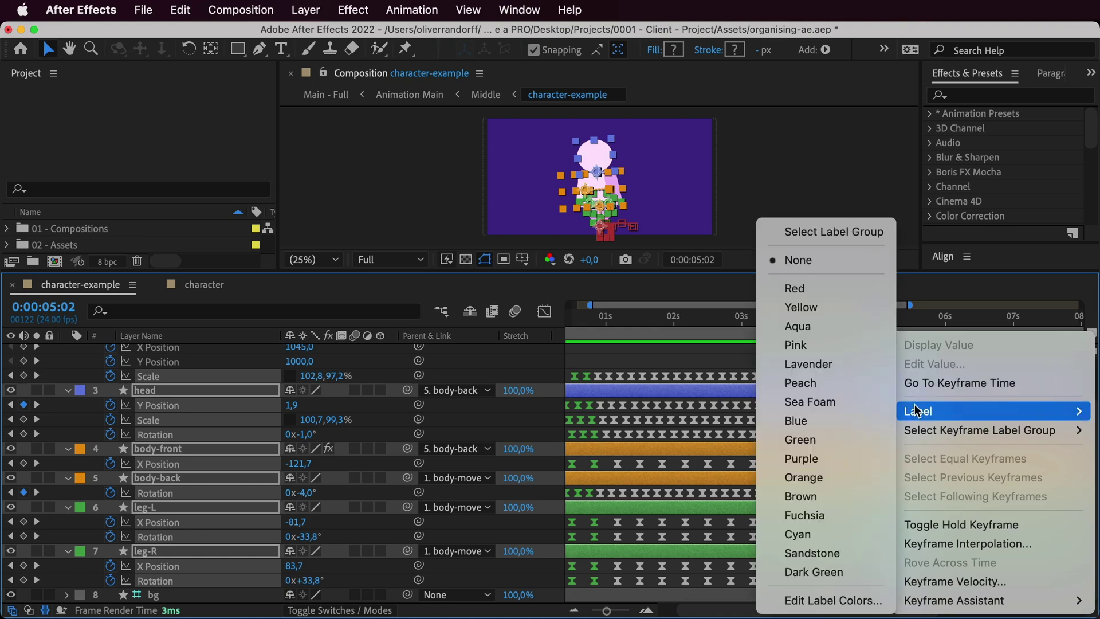
left_click(802, 288)
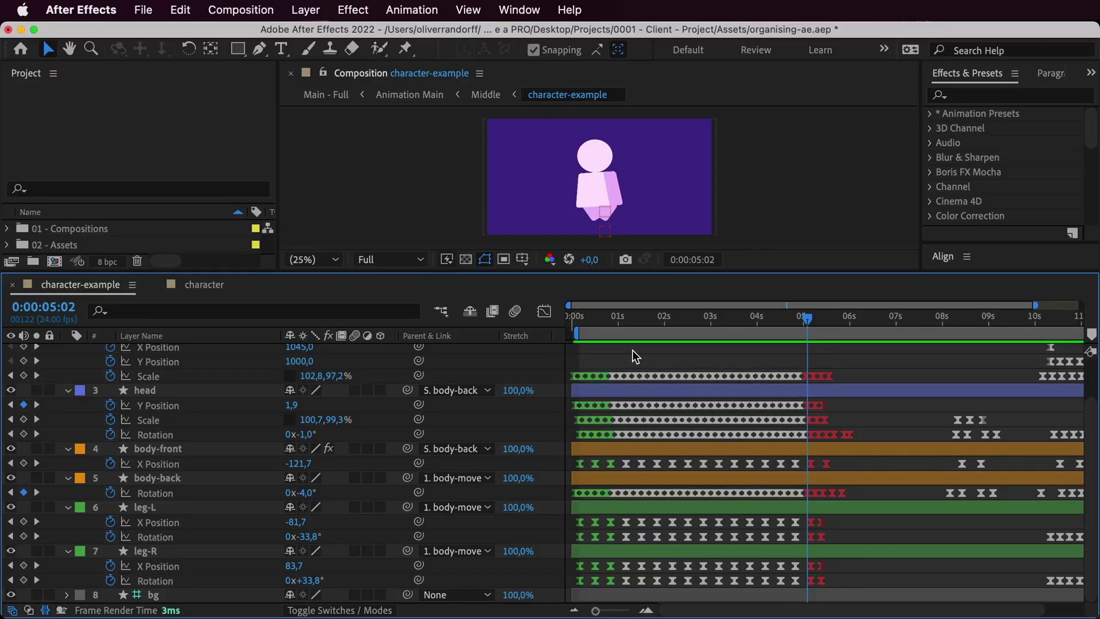
Review the keyframe groups by marking out the green opening section, the unlabelled walk section and the red closing section.
mouse_move(613, 356)
left_mouse_down()
mouse_move(576, 440)
mouse_move(561, 581)
left_mouse_up()
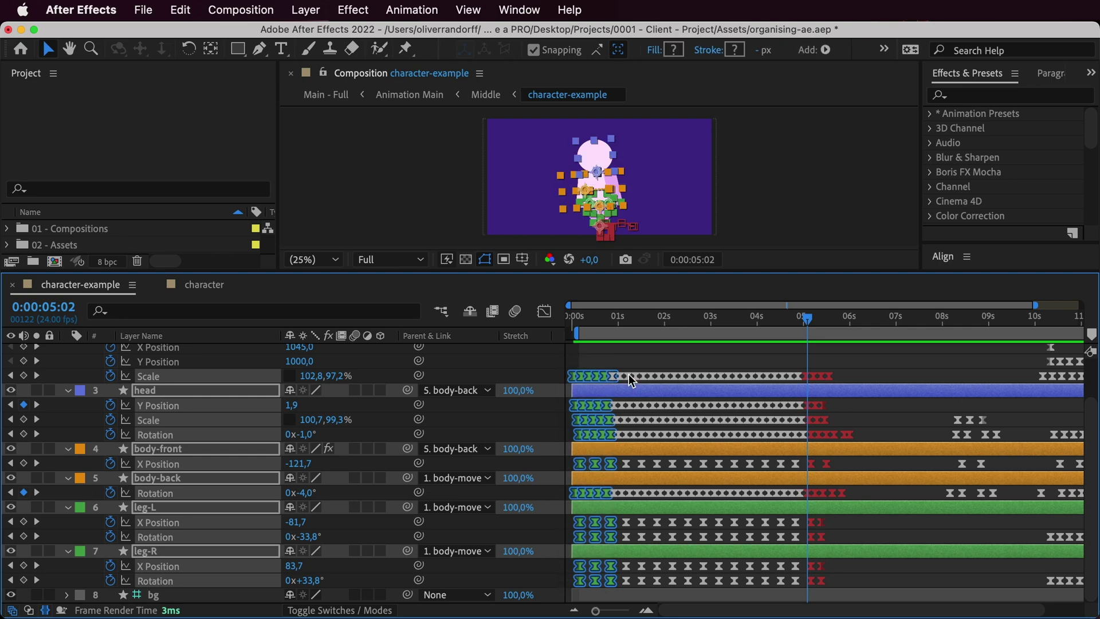
left_click(634, 361)
left_click_drag(608, 355, 799, 367)
left_click(841, 582)
left_click(847, 362)
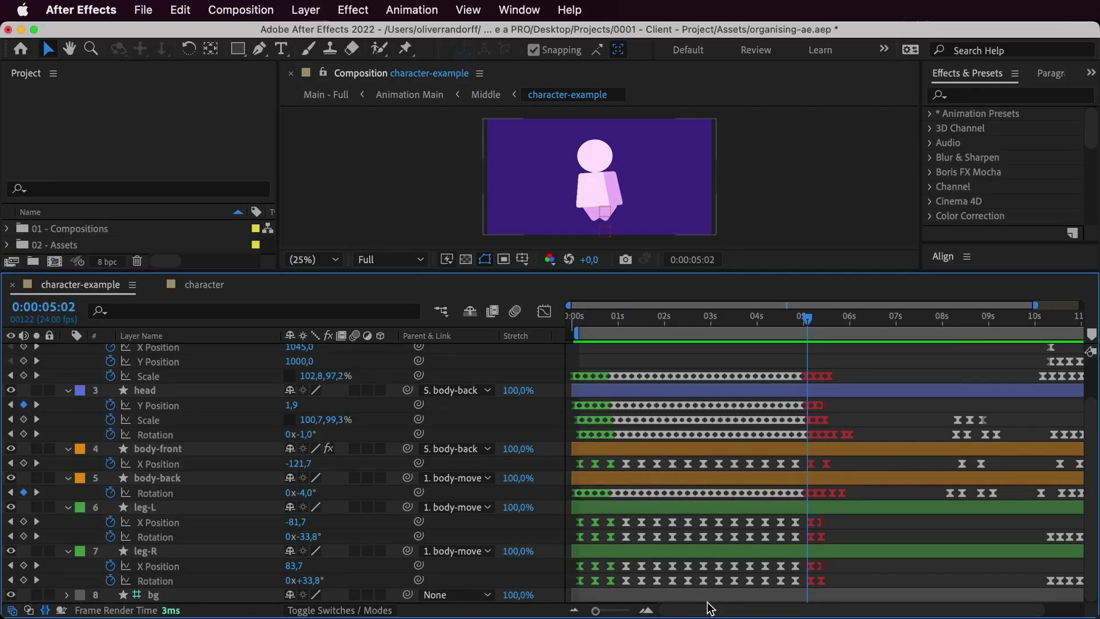
Give the Orange label to the keyframes between about 0:00:08 and 0:00:09:05 on the head, body-front and body-back layers.
left_click_drag(710, 608, 837, 599)
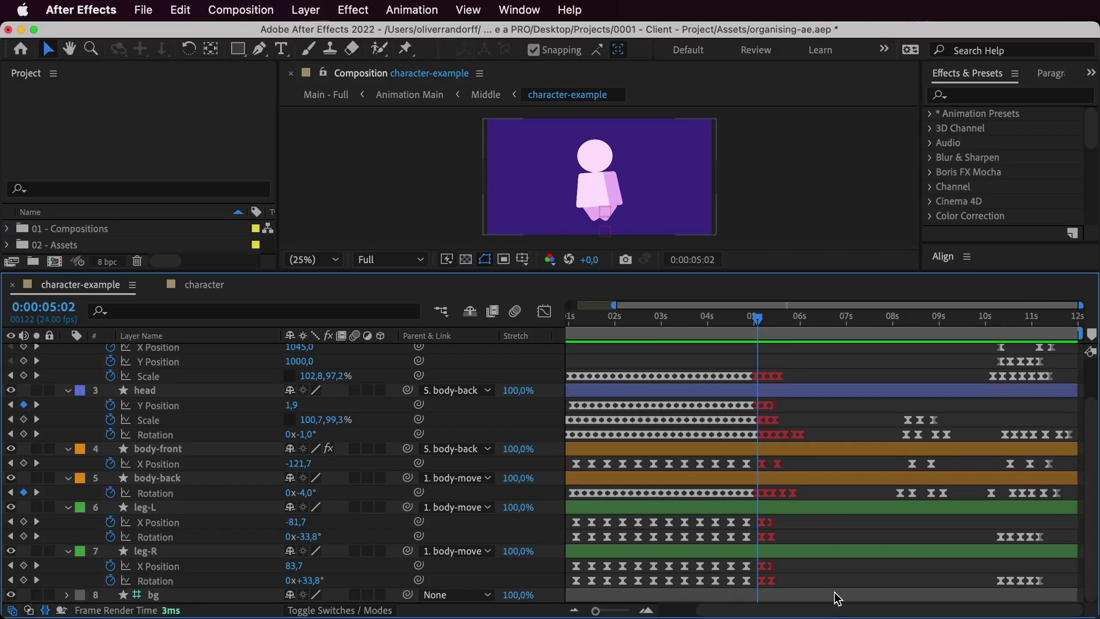
left_click_drag(892, 329, 943, 333)
left_click_drag(967, 523, 905, 413)
right_click(909, 426)
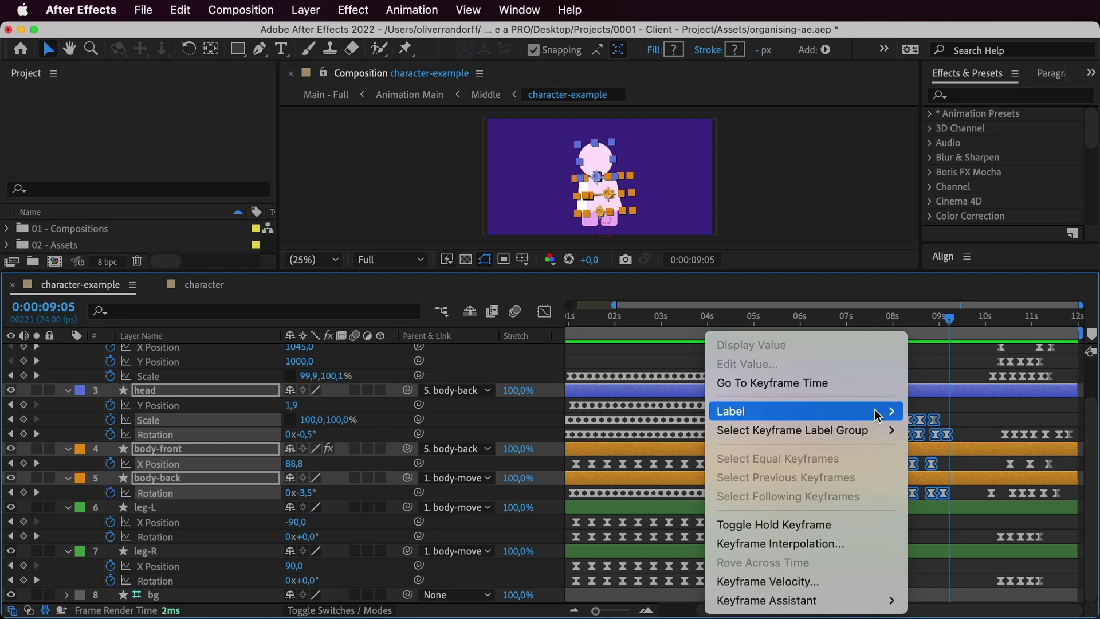
mouse_move(866, 413)
left_click(956, 477)
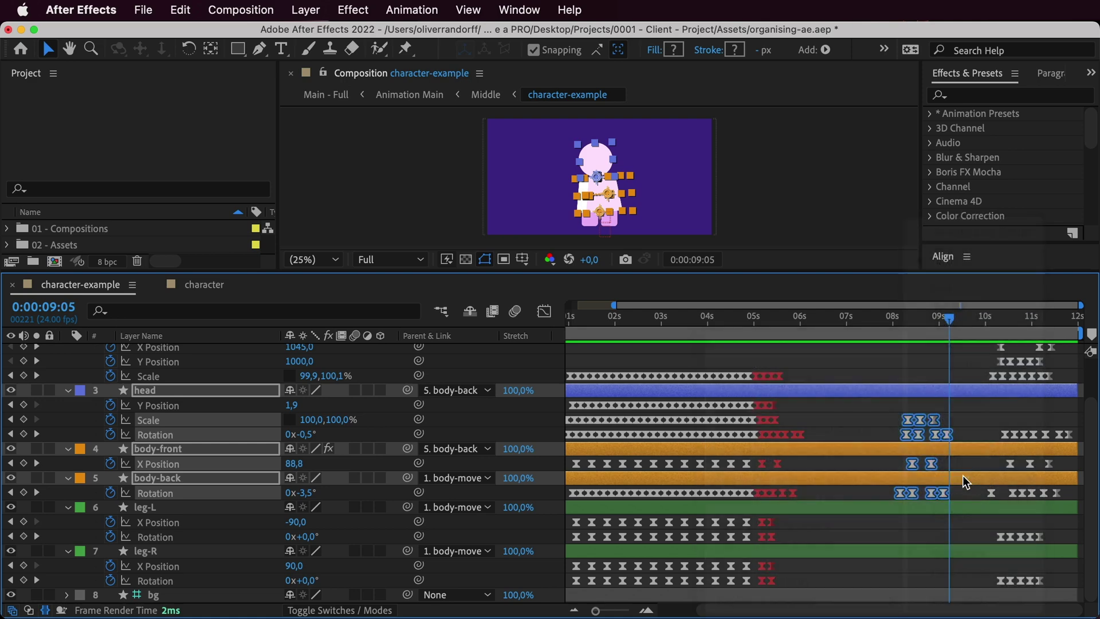
left_click(964, 415)
Give the Yellow label to the last group of keyframes, from about 0:00:10 onwards, on the squash-stretch, head, body and leg layers.
mouse_move(983, 322)
left_mouse_down()
mouse_move(1052, 323)
mouse_move(999, 322)
left_mouse_up()
key("space")
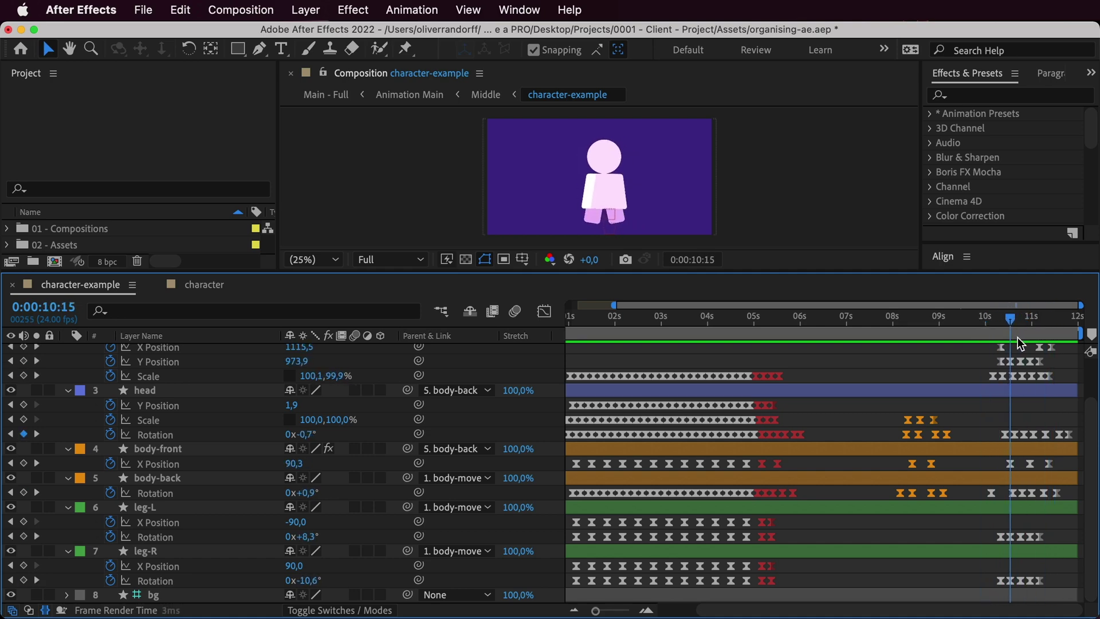
left_click_drag(978, 582, 1057, 353)
right_click(1000, 400)
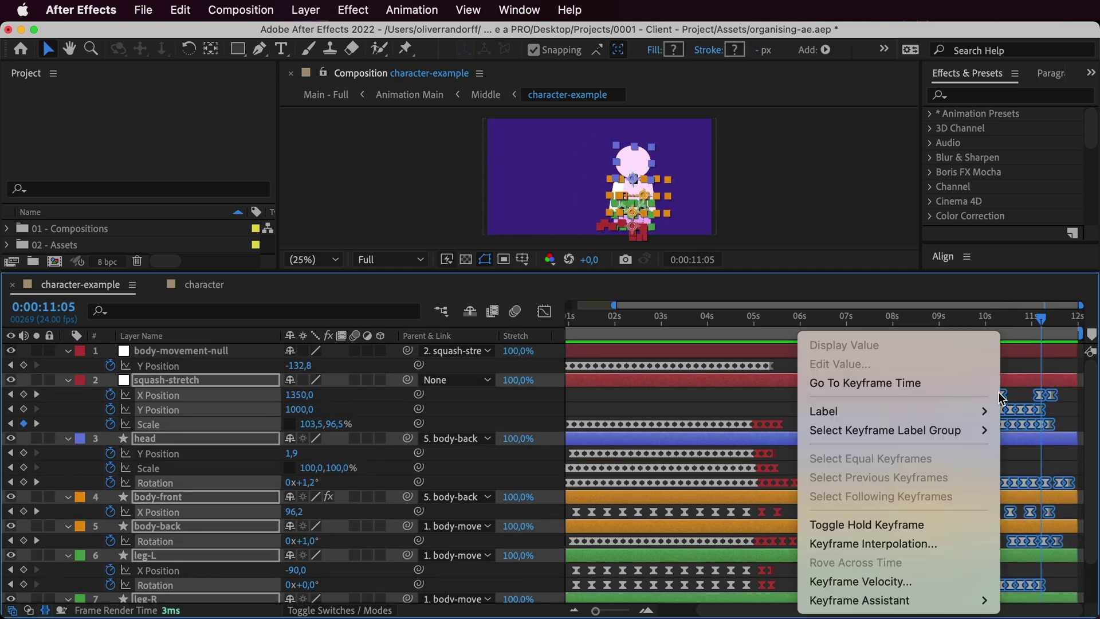
mouse_move(967, 414)
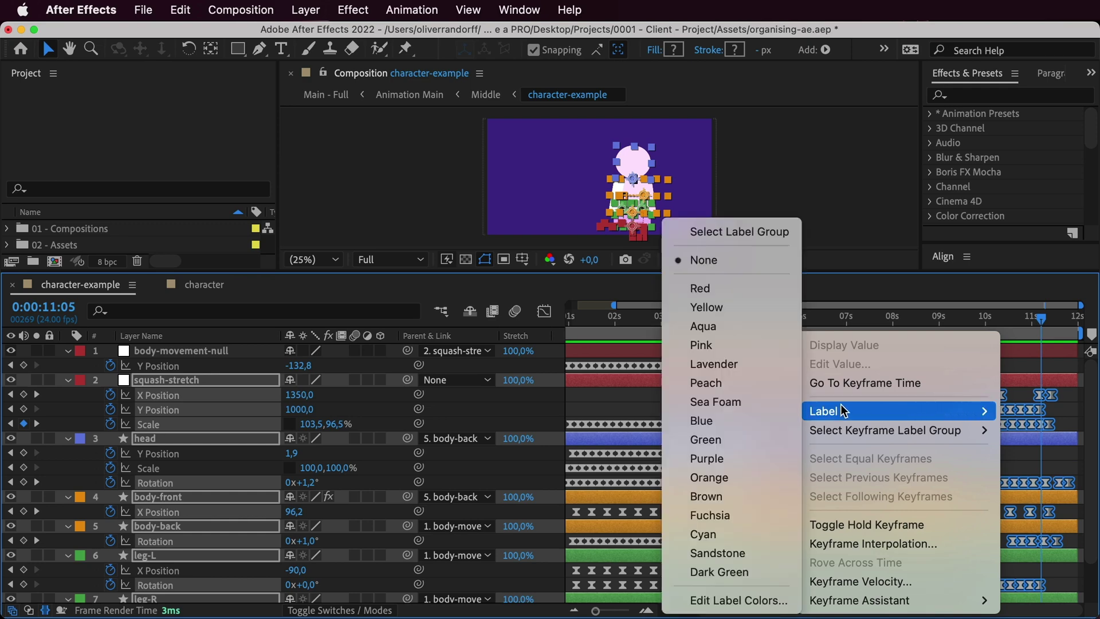
left_click(708, 308)
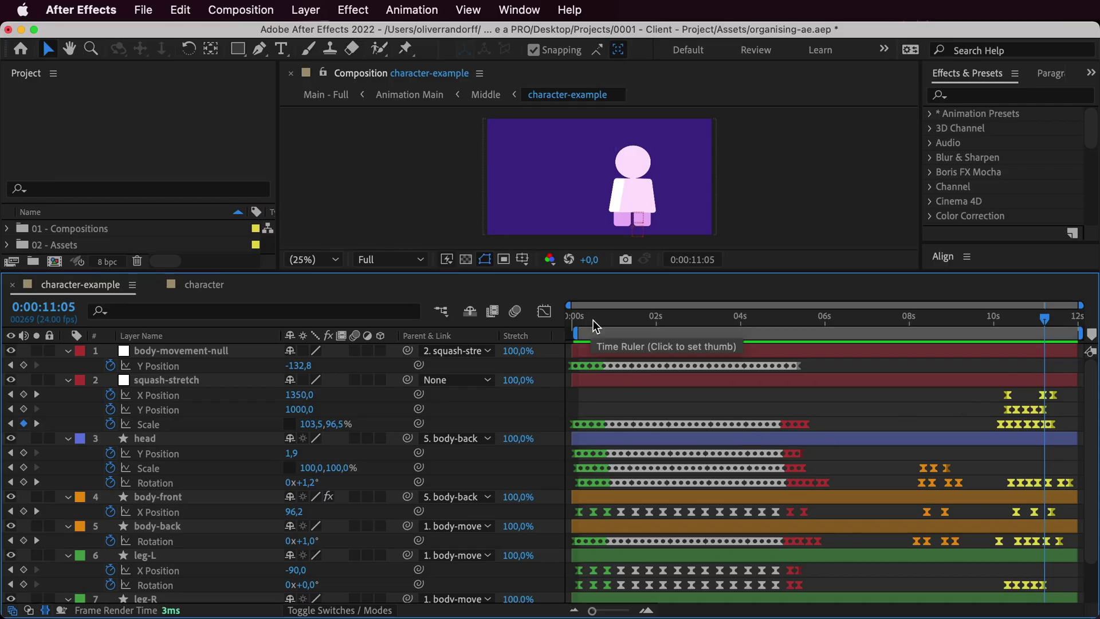
Add a composition marker at 0:00:00:00 with no layer selected.
left_click_drag(591, 319, 571, 322)
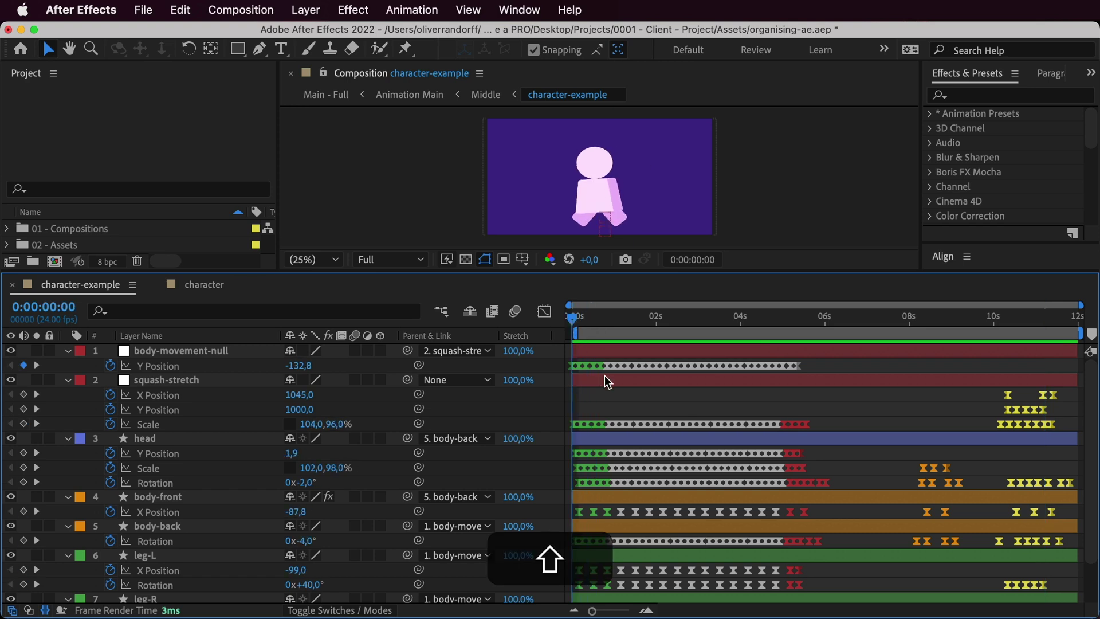
key("super+z")
key("KP_Multiply")
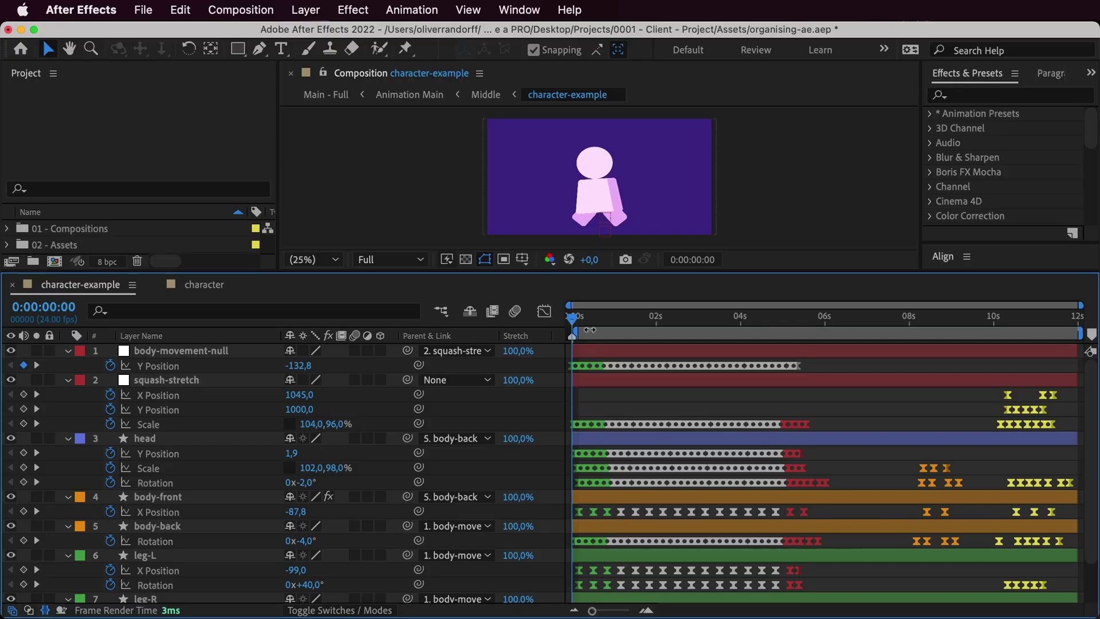
key("super+z")
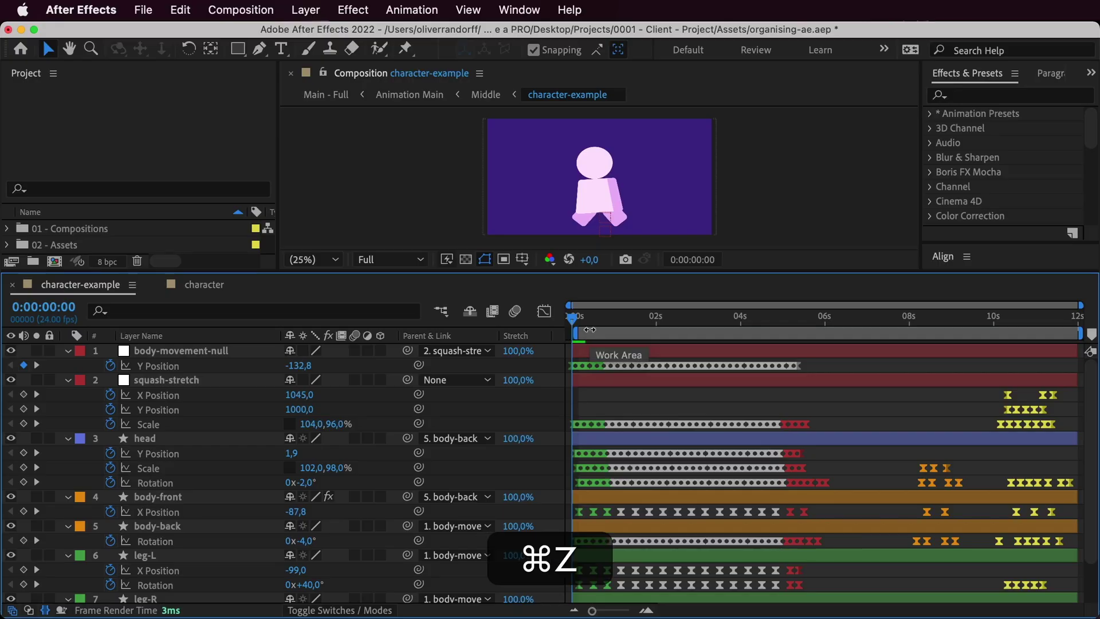
left_click(306, 10)
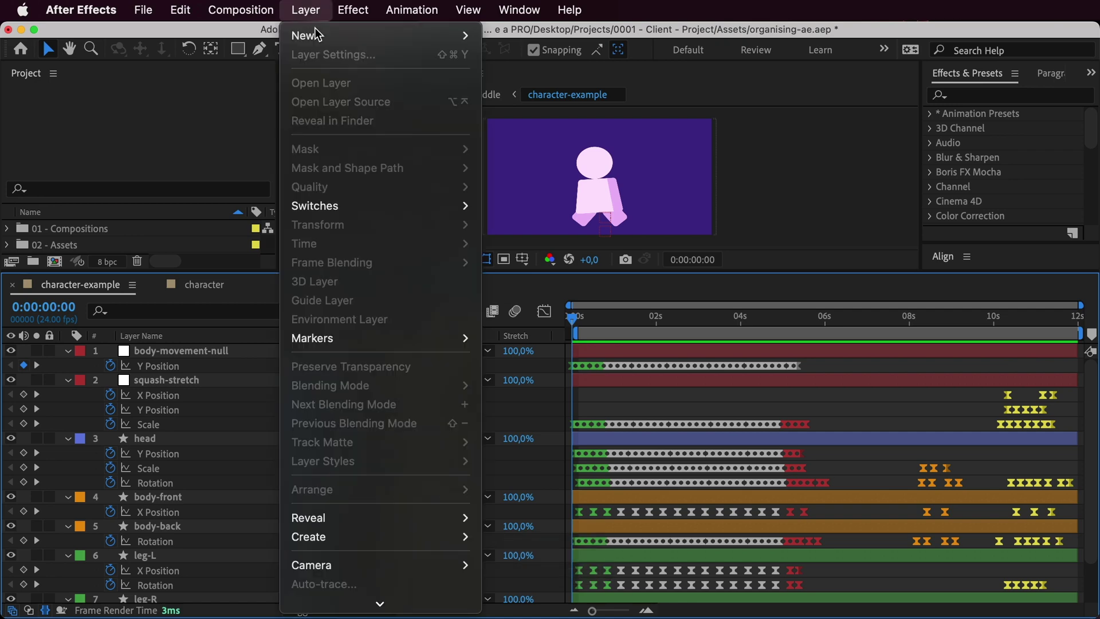
mouse_move(462, 337)
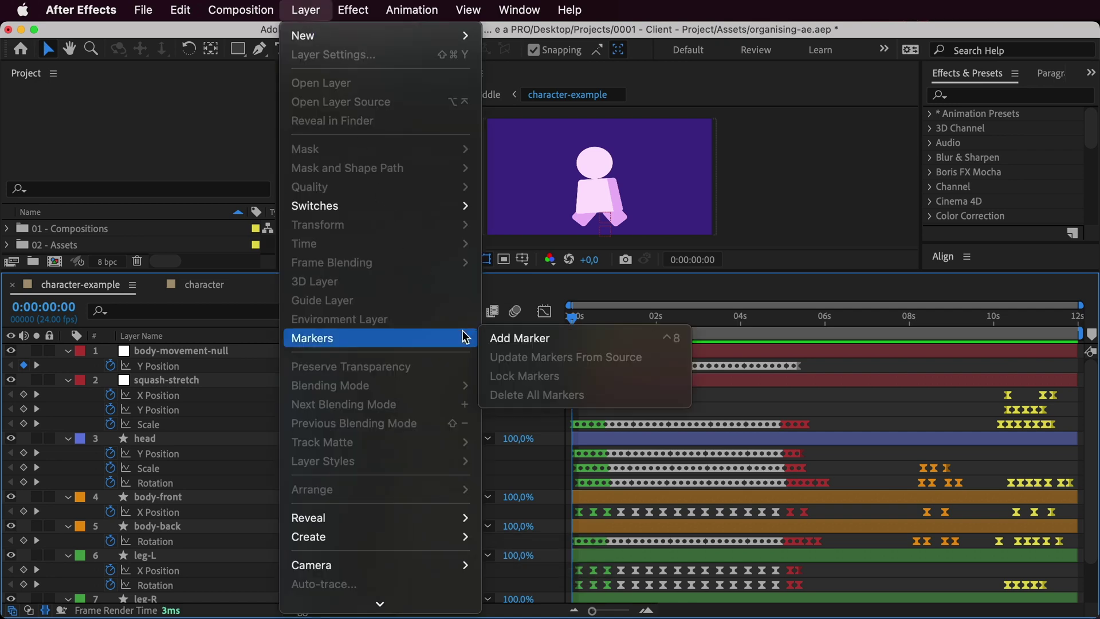
left_click(510, 342)
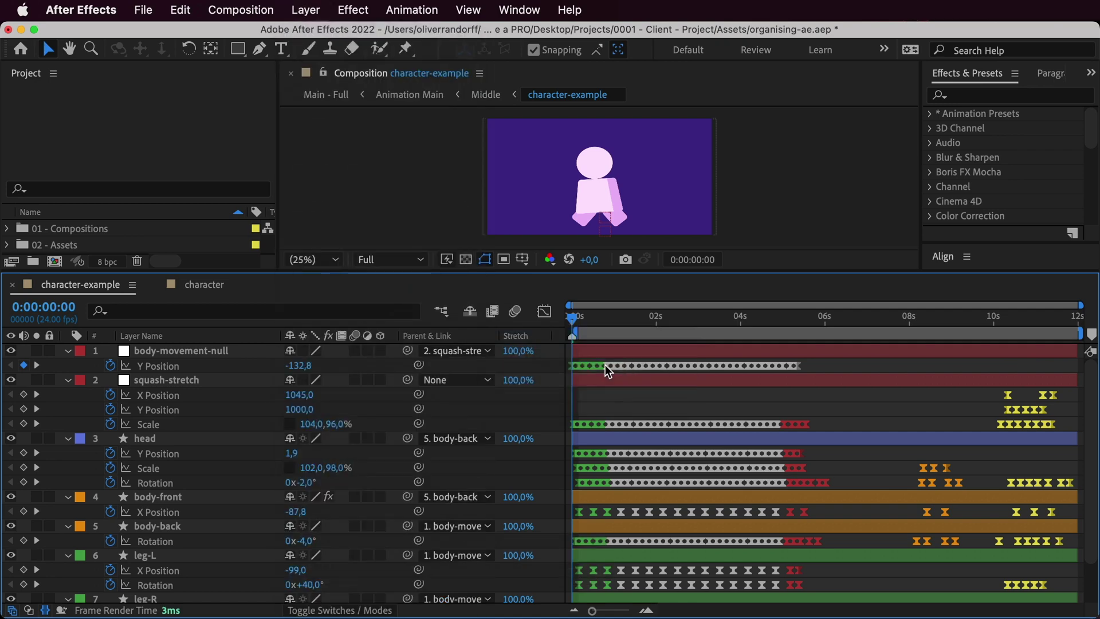
Give the composition marker at 0:00:00:00 the comment run-loop and the Green label.
double_click(572, 336)
left_click_drag(596, 303, 795, 158)
key("BackSpace")
type("run-loop")
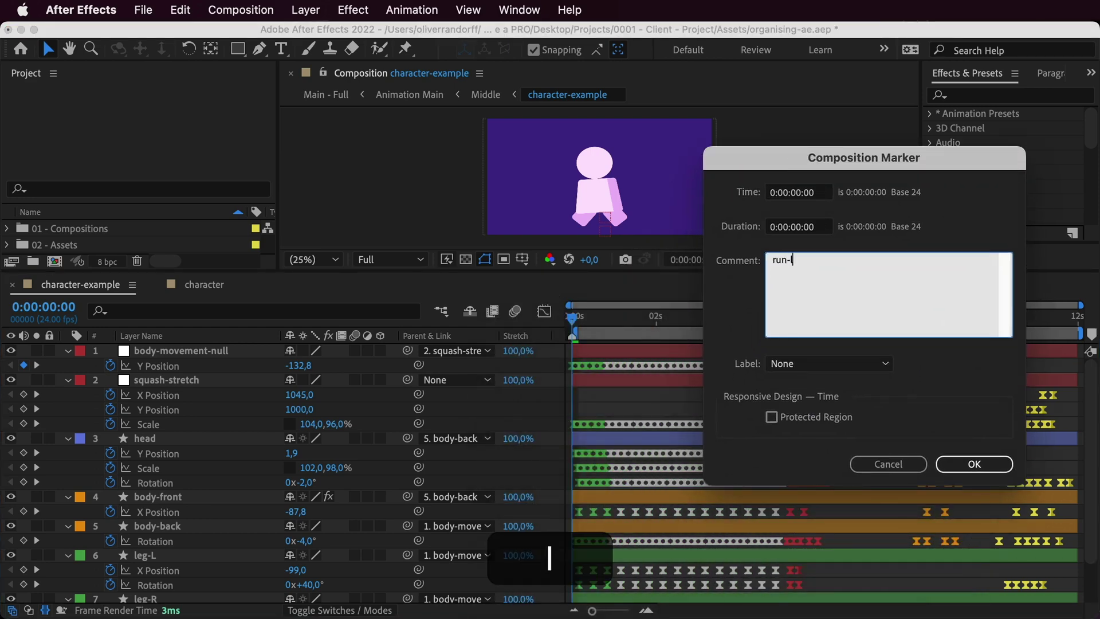
left_click(816, 365)
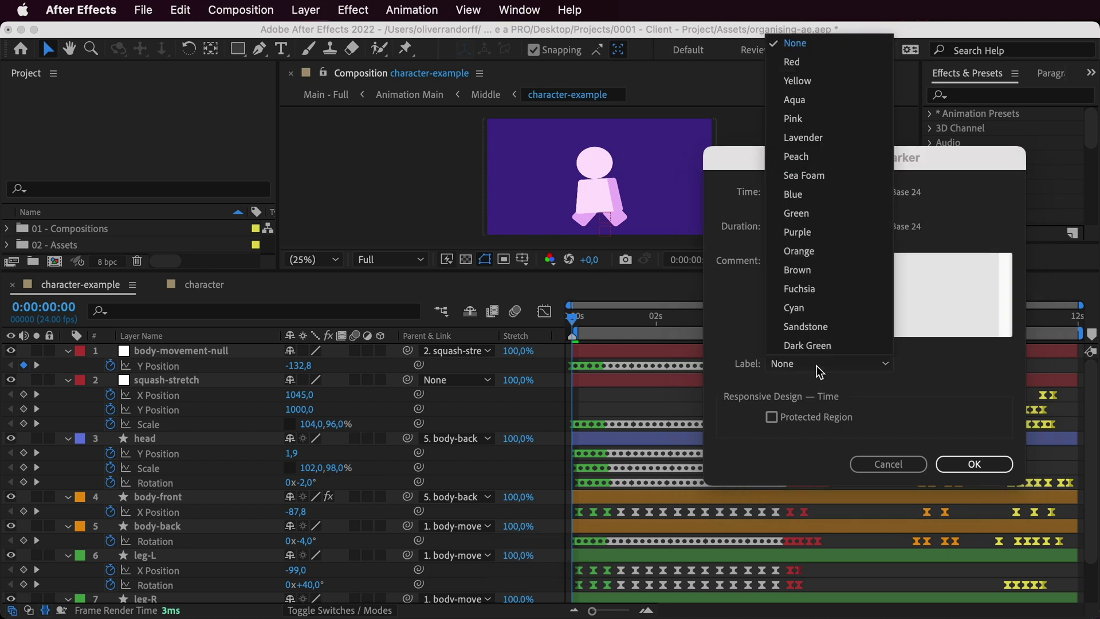
left_click(790, 217)
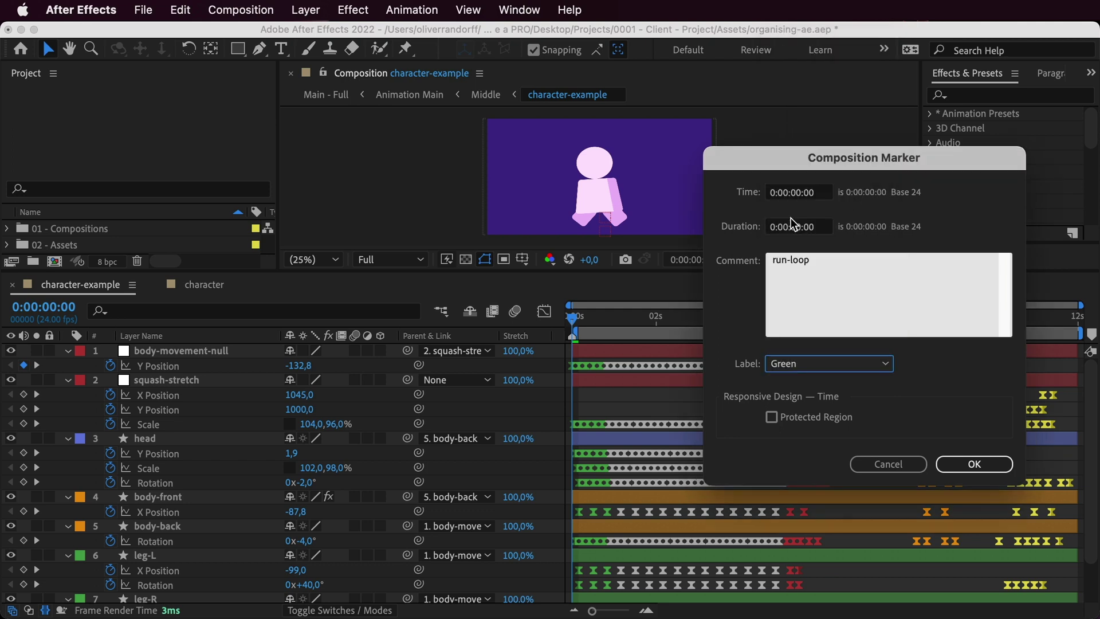
left_click(972, 463)
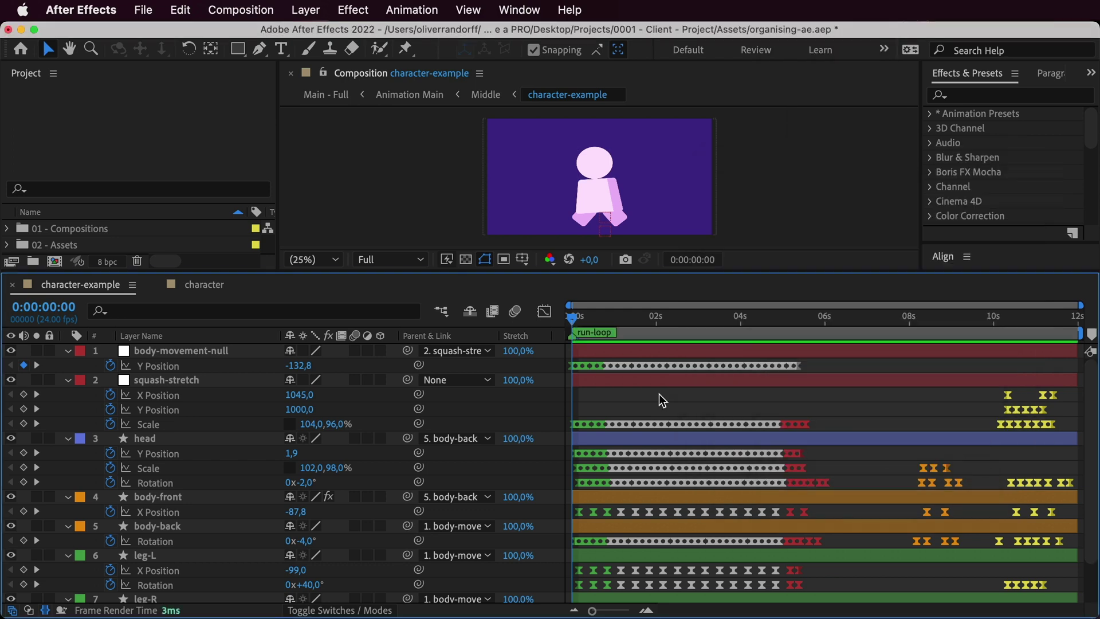